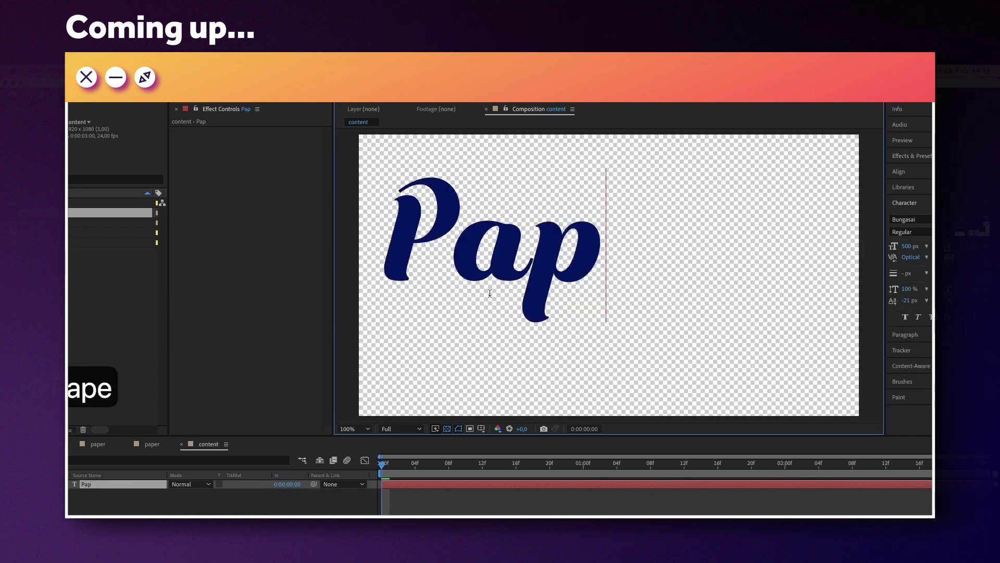
Raise the Displacement Map's Max Horizontal Displacement to roughen the Paper text edges
text(er)
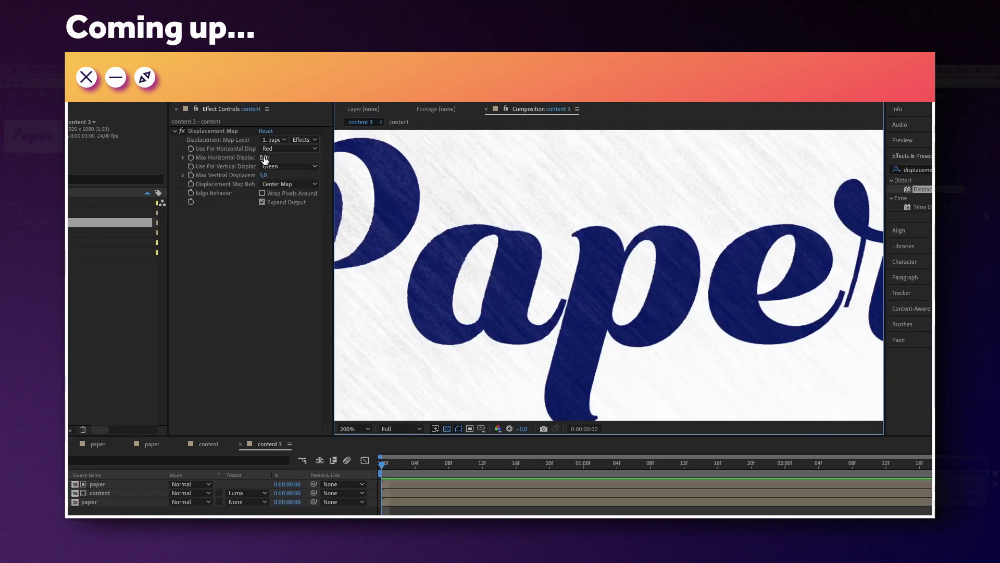
drag(265, 158, 297, 159)
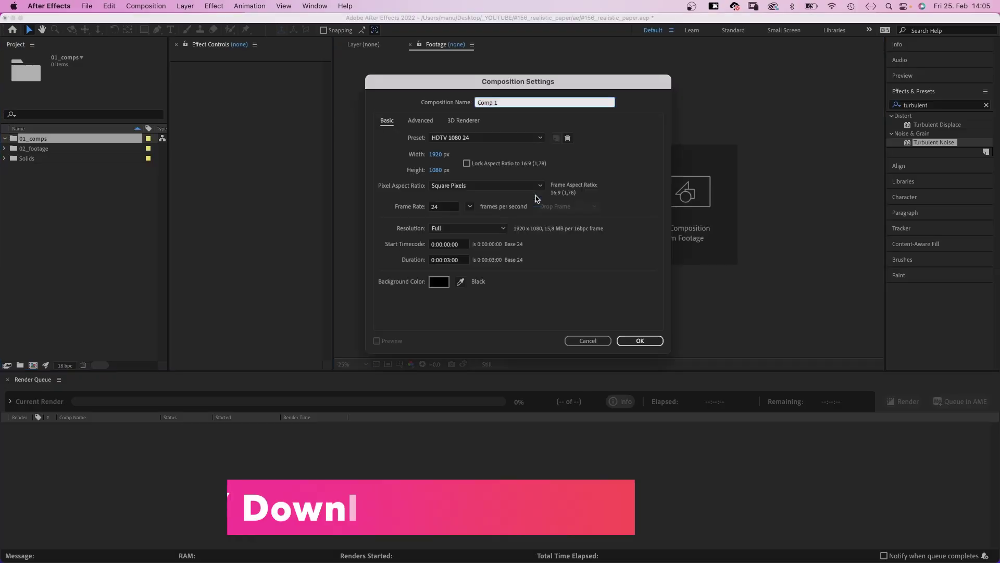
Name the new composition 'paper' and add a white full-frame solid named 'background'
text(paper)
key(Return)
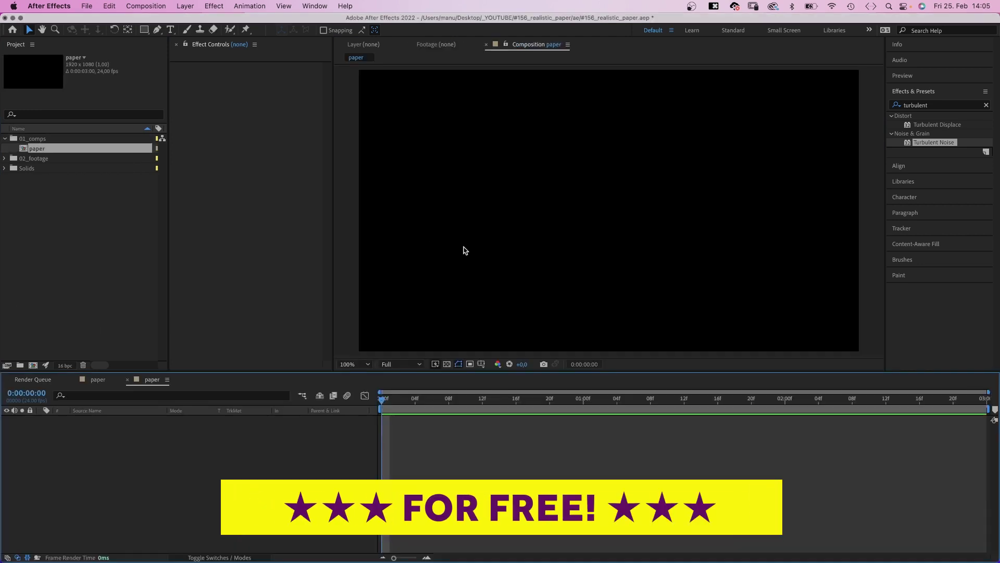
key(super+y)
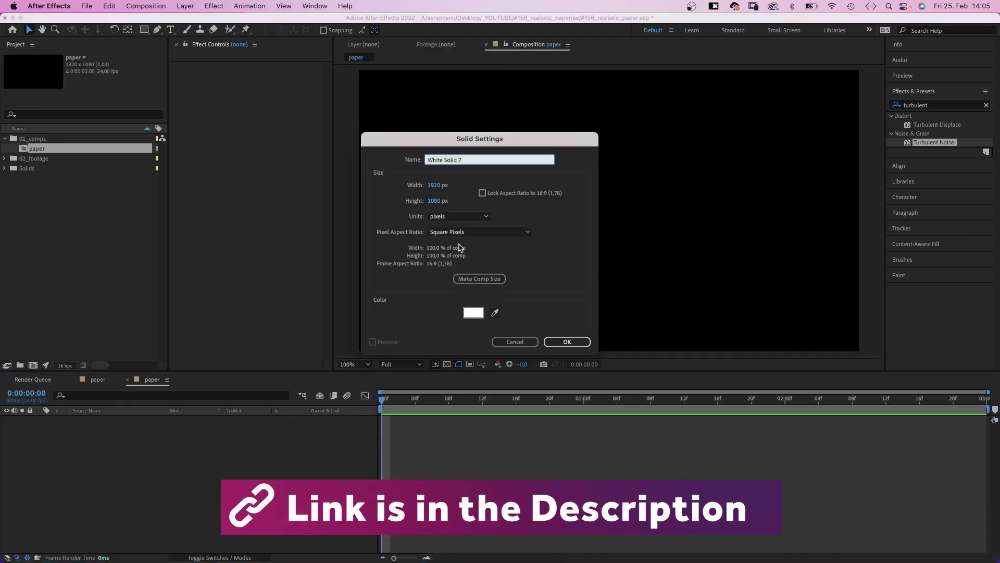
text(background)
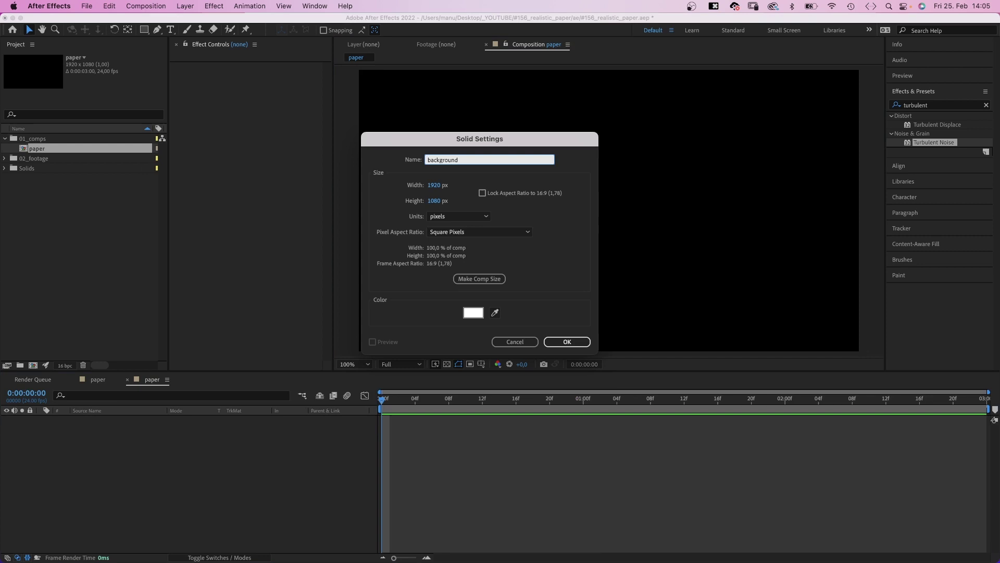
key(Return)
Apply Gradient Ramp to background with a white end point at the top-right corner
click(987, 106)
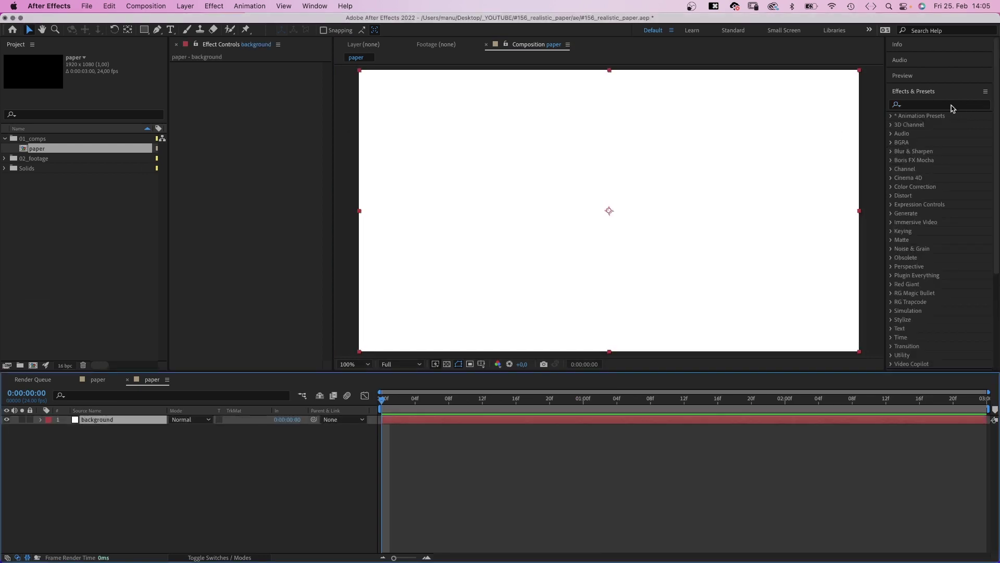
text(gradient)
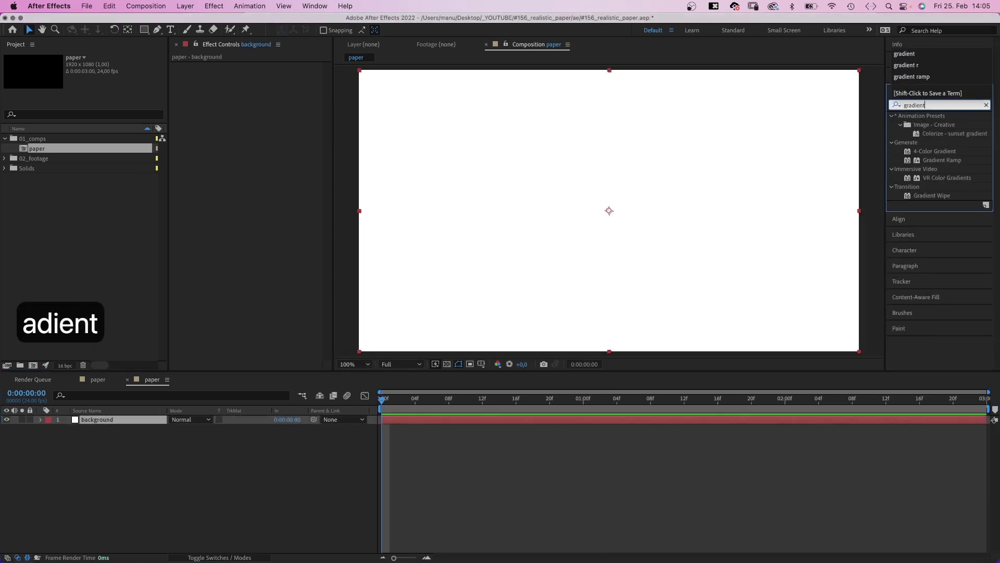
drag(942, 160, 205, 115)
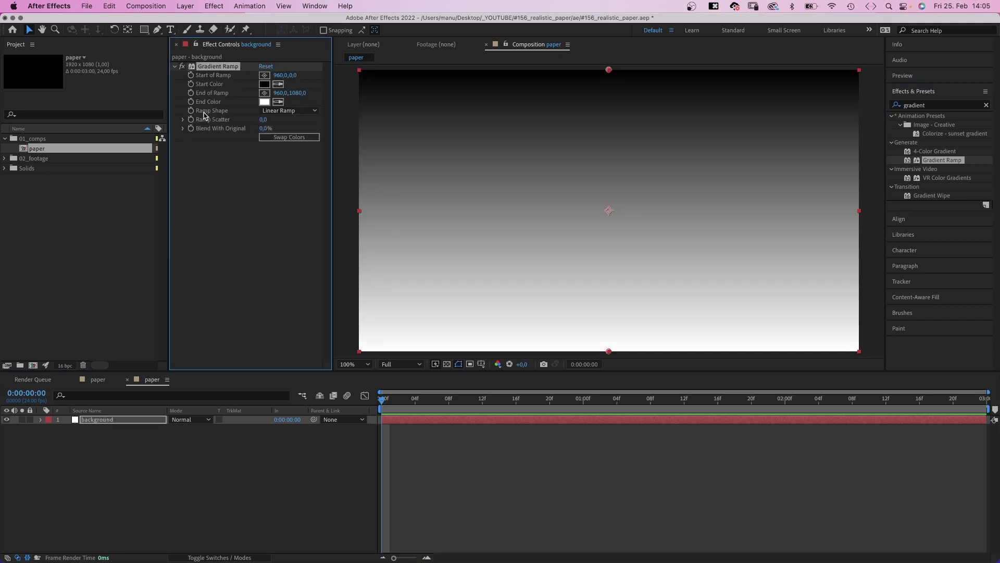
click(263, 97)
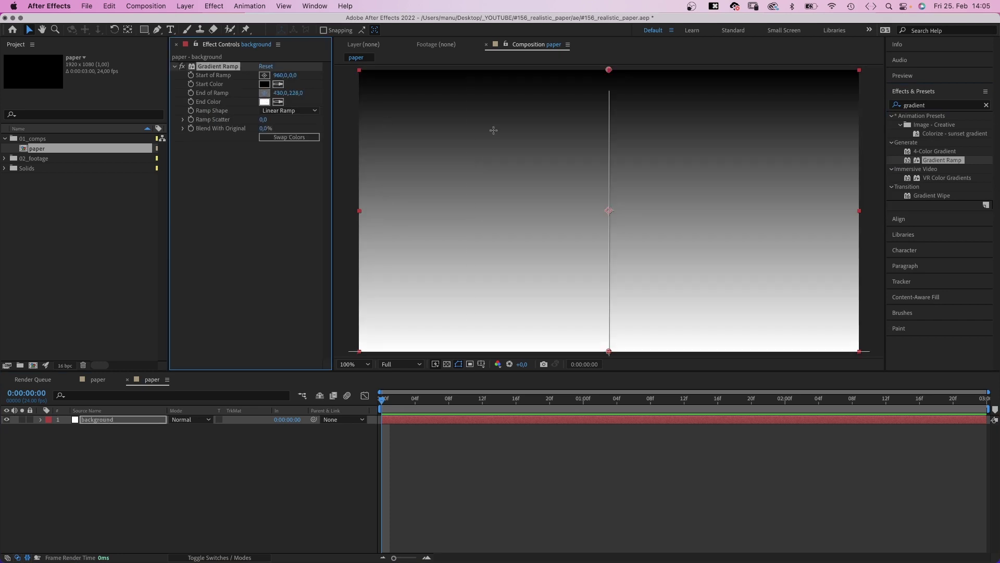
click(867, 69)
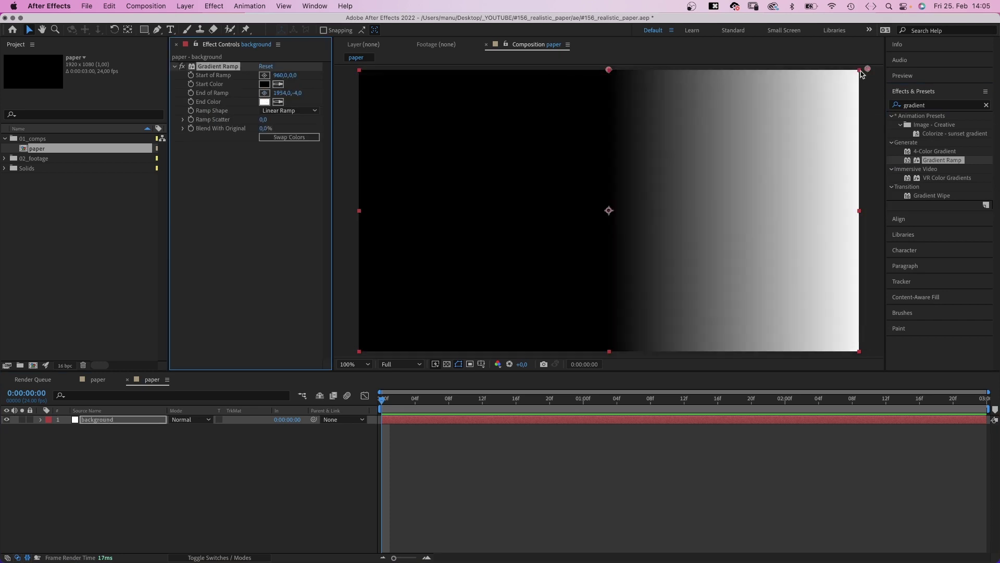
click(264, 102)
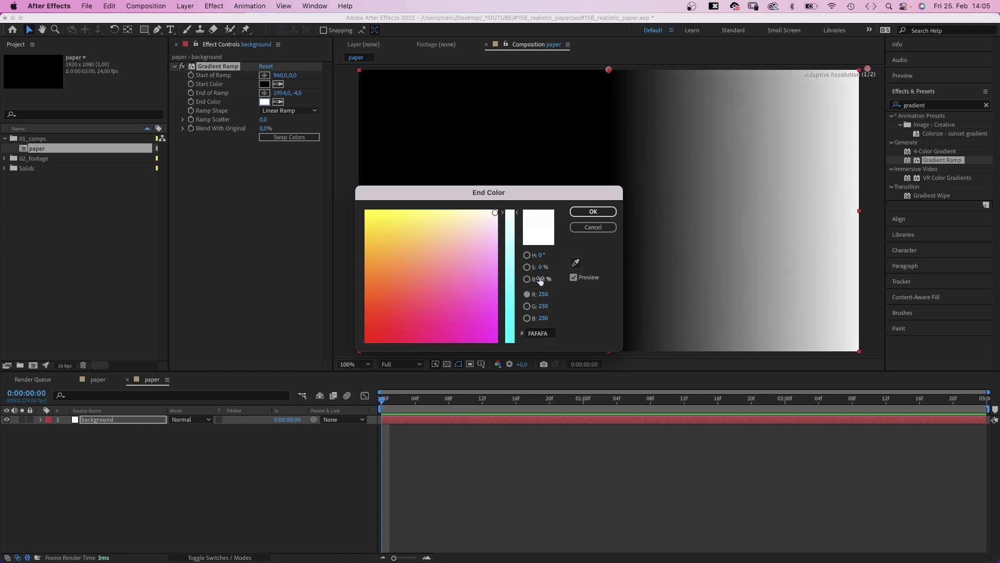
click(594, 212)
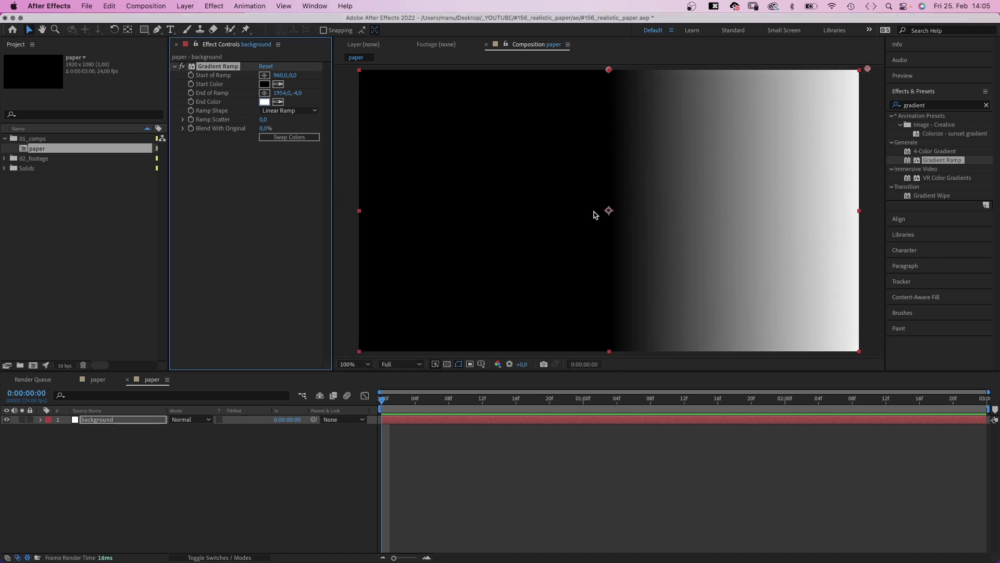
Place the gradient start at bottom-left with a light grey start colour
click(264, 77)
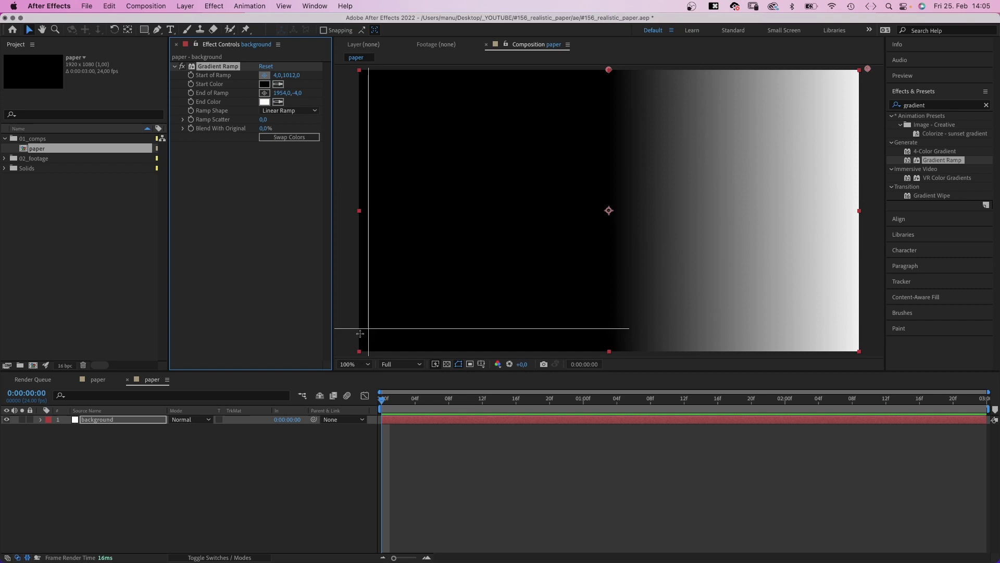
click(356, 353)
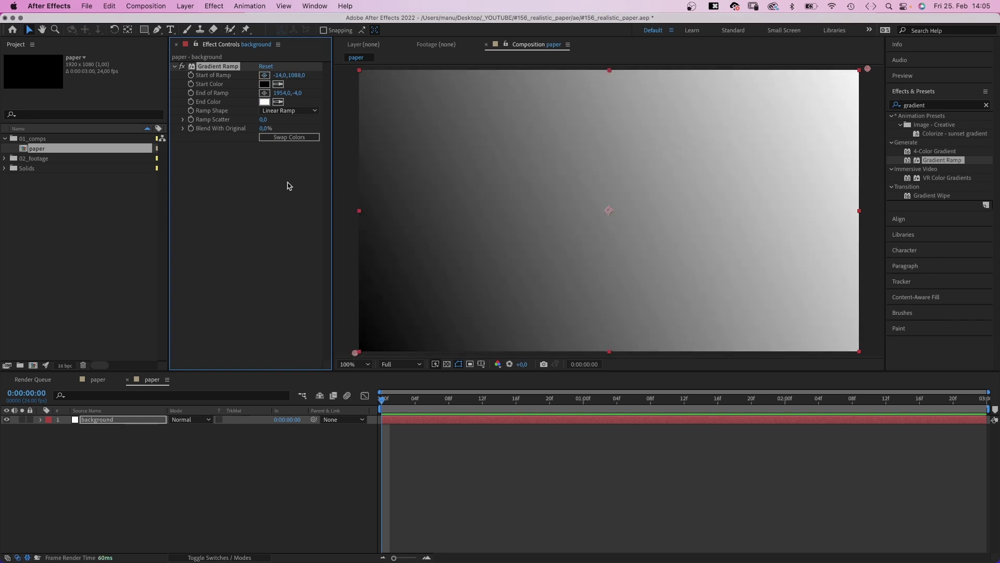
click(264, 84)
mouse_move(540, 280)
mouse_down()
mouse_move(582, 275)
mouse_move(549, 279)
mouse_up()
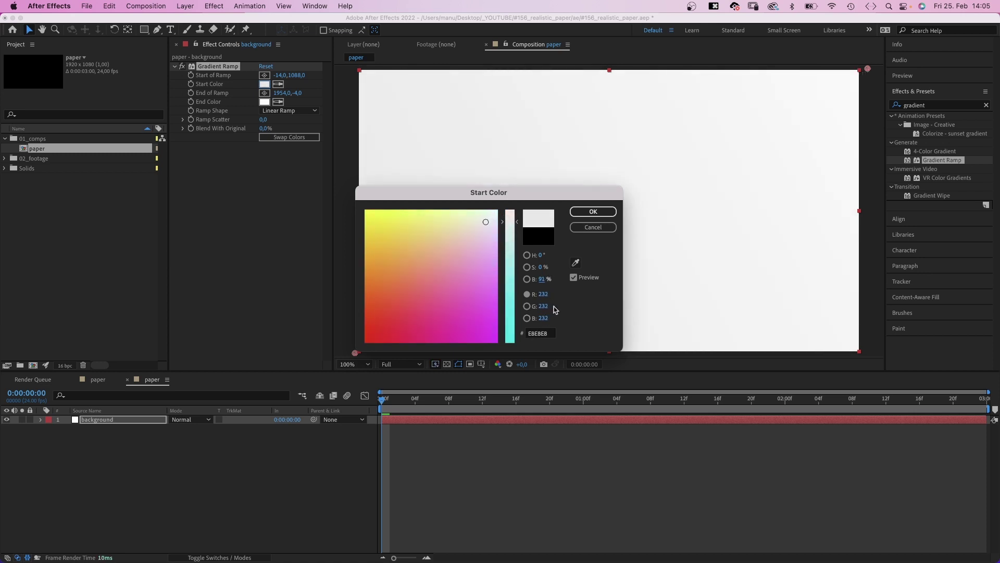
click(586, 214)
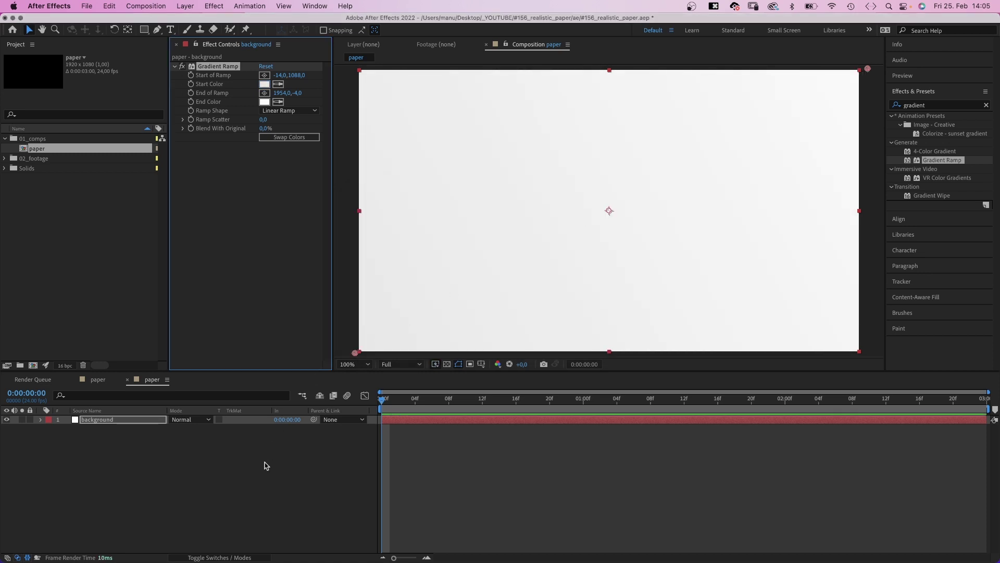
Create a solid named 'large' and apply Turbulent Noise to it
key(super+y)
text(large)
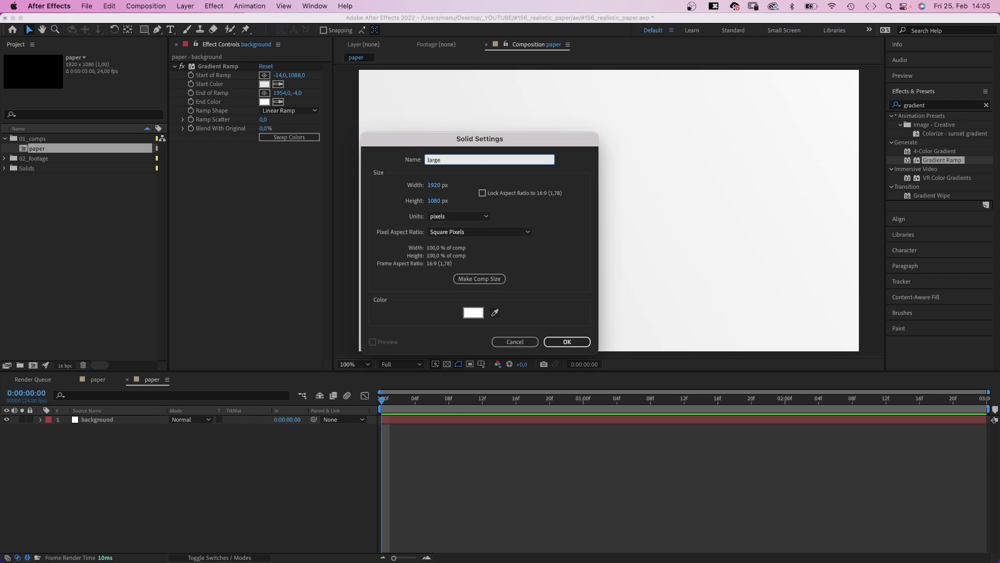
key(Return)
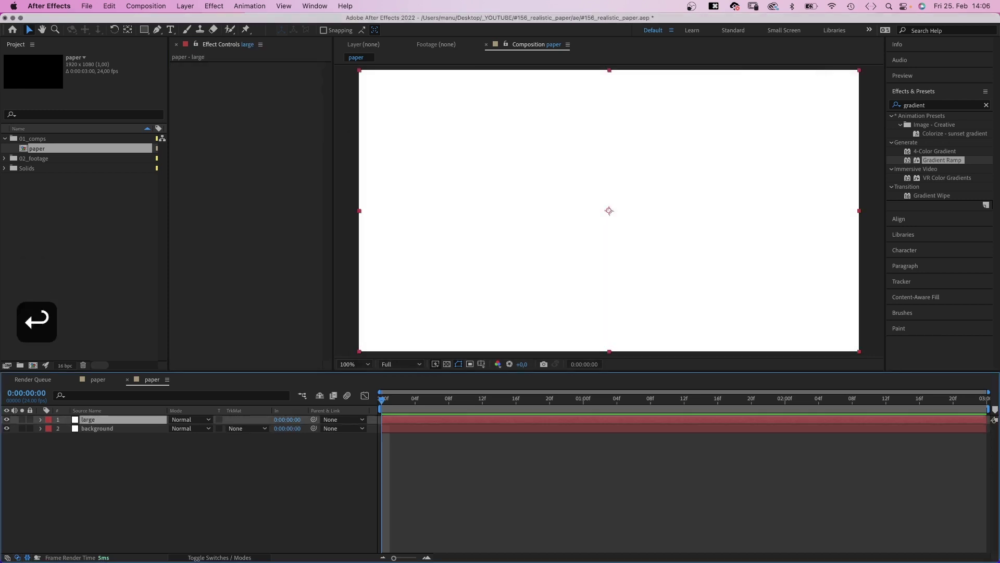
click(986, 105)
click(926, 101)
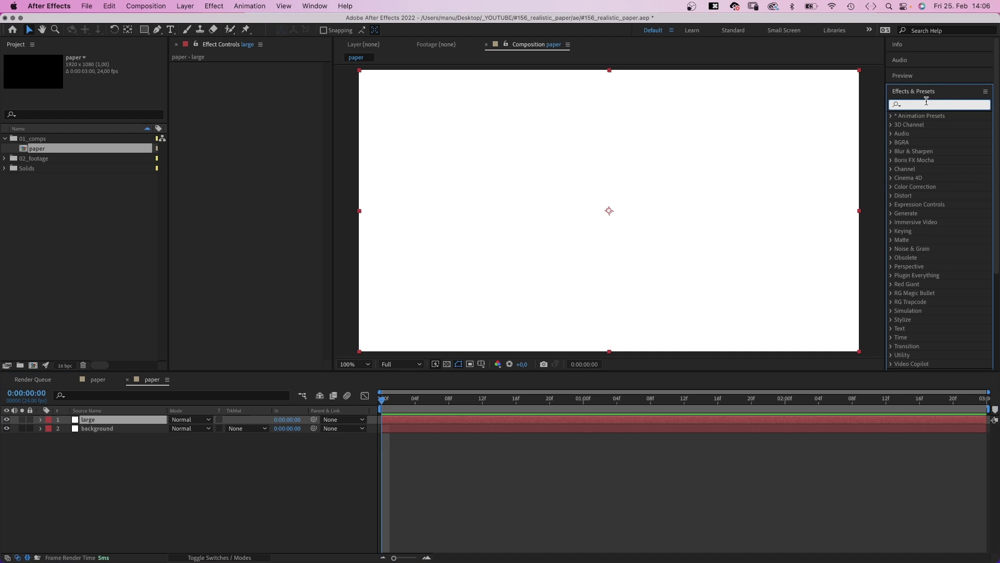
text(turbulent)
drag(933, 142, 207, 110)
Set the noise to Cloudy fractal type, scale 1000, complexity 10
click(271, 77)
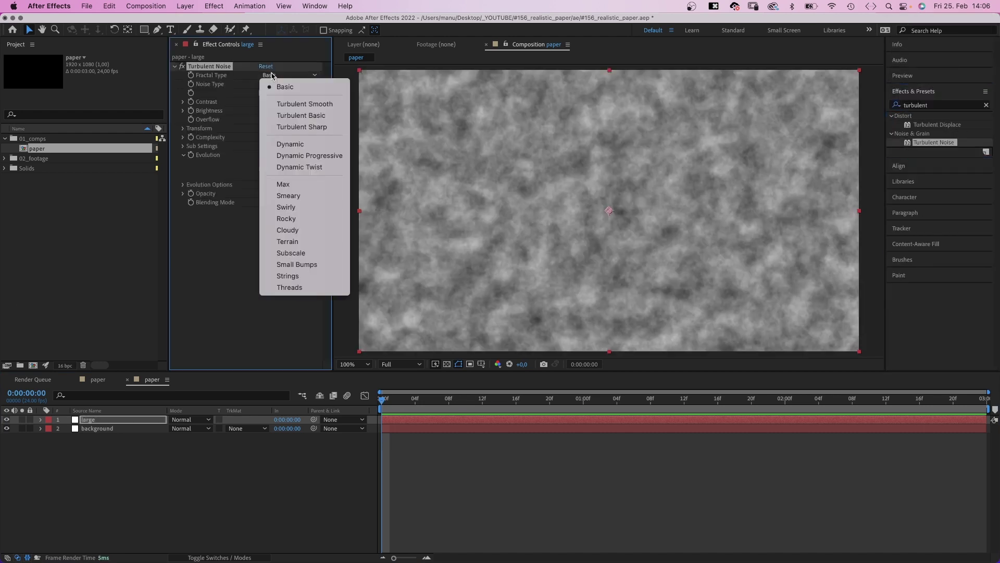
click(318, 229)
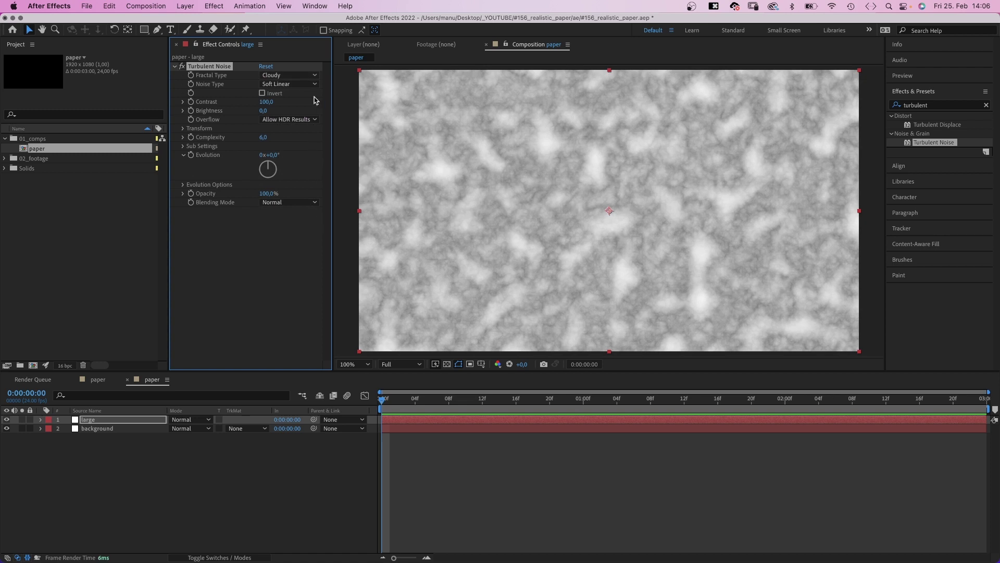
click(183, 128)
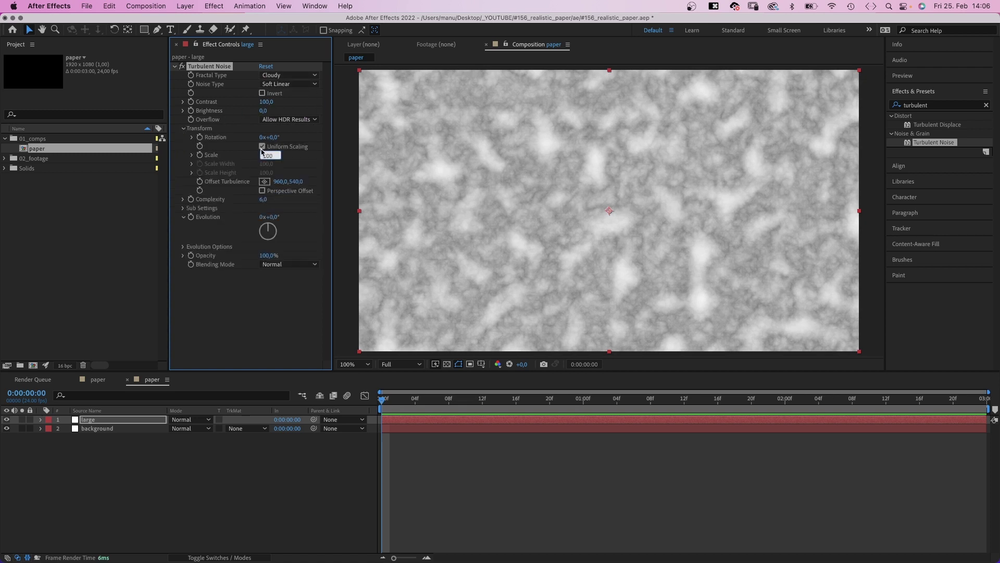
text(1000)
key(Return)
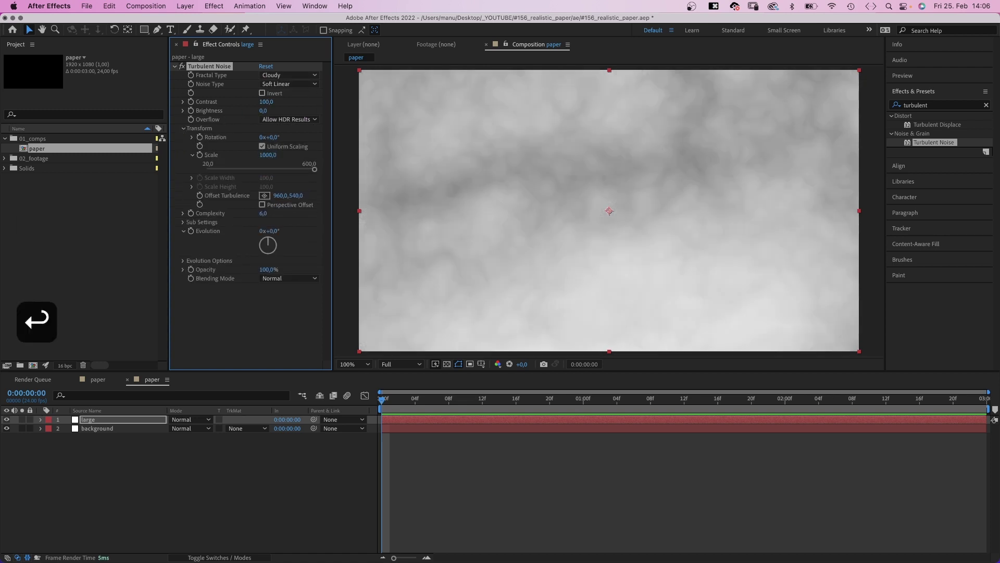
text(10)
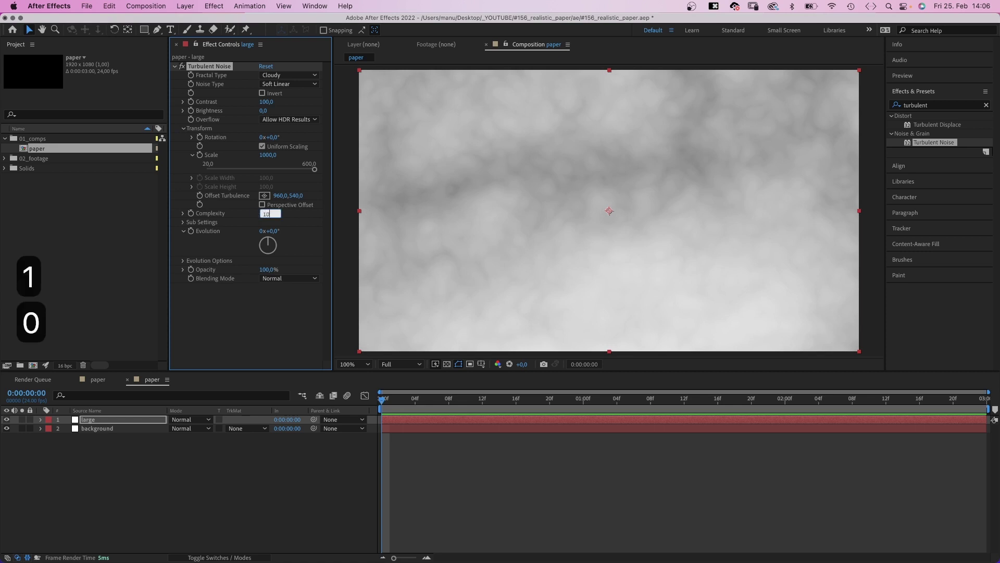
key(Return)
Blend the large layer in Overlay mode
click(191, 420)
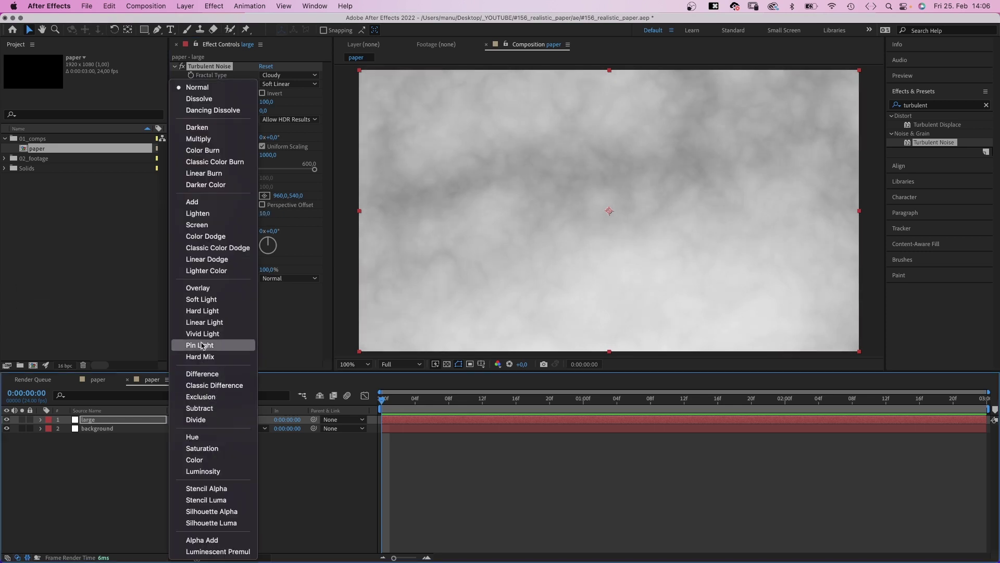
click(192, 289)
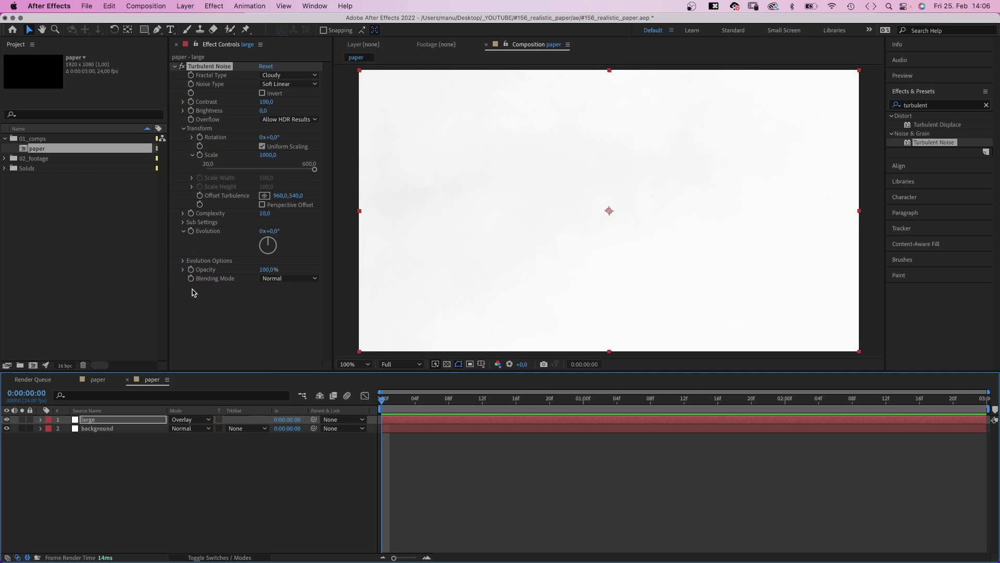
key(super+y)
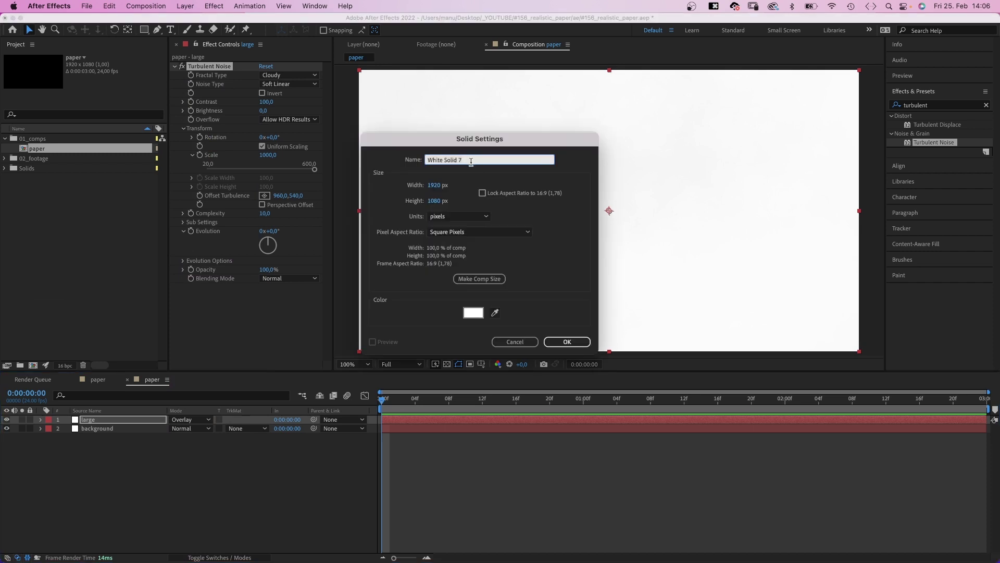
Create a 2500×2500 solid named 'medium'
text(medium)
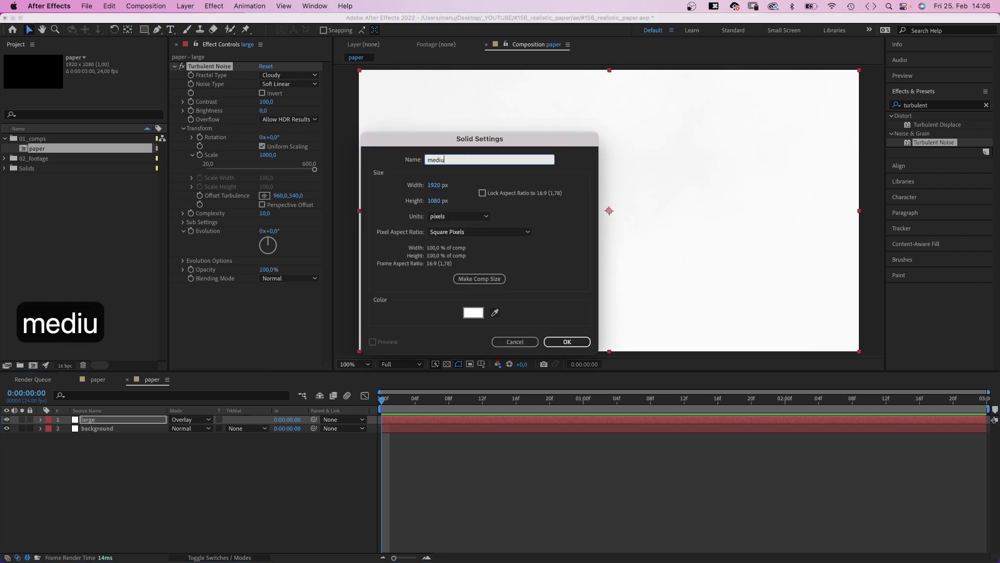
click(431, 185)
text(2500)
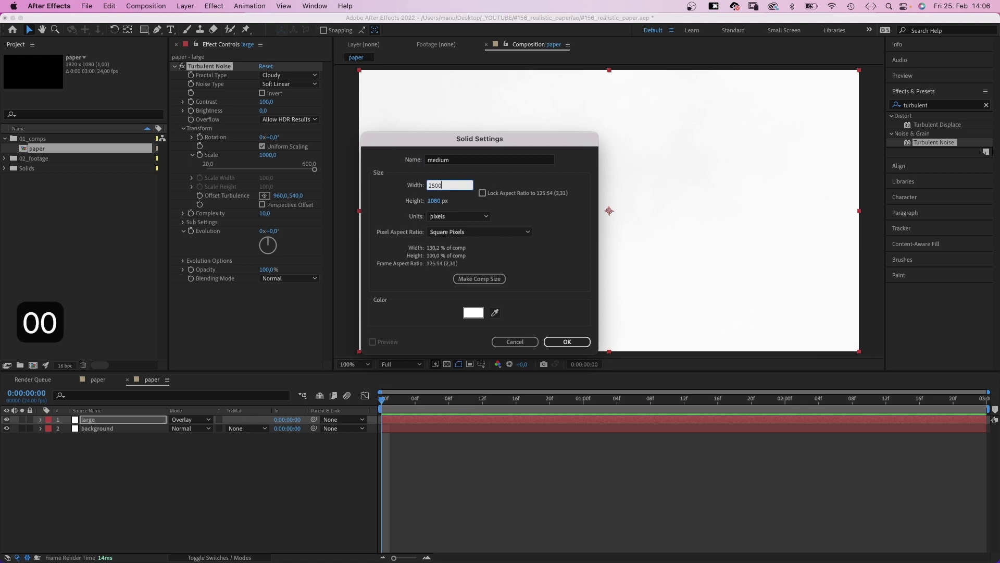
key(Tab)
text(2500)
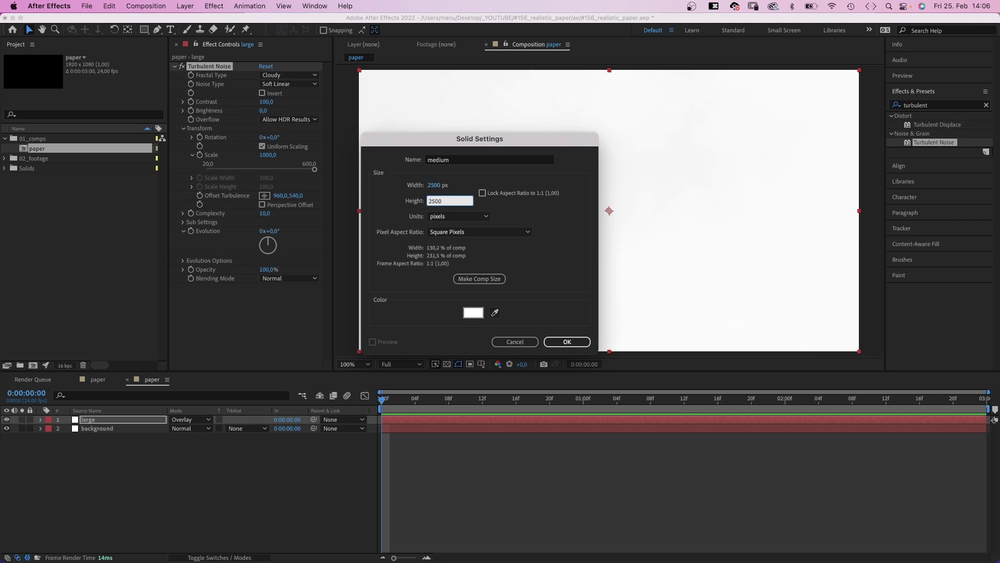
key(Return)
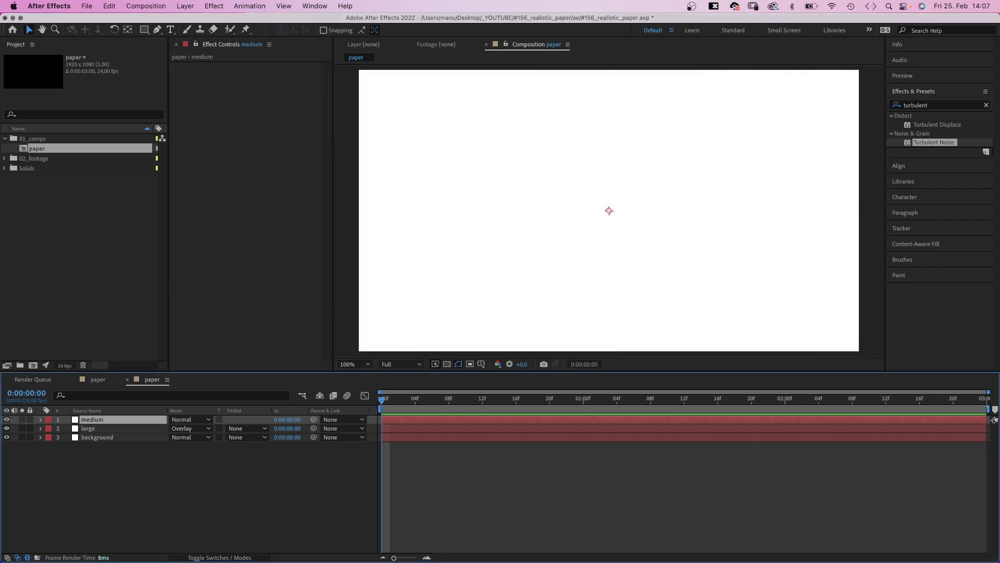
Apply Turbulent Noise to medium: Threads fractal, Spline noise, contrast 230, brightness lowered to -57
drag(899, 147, 193, 102)
click(270, 78)
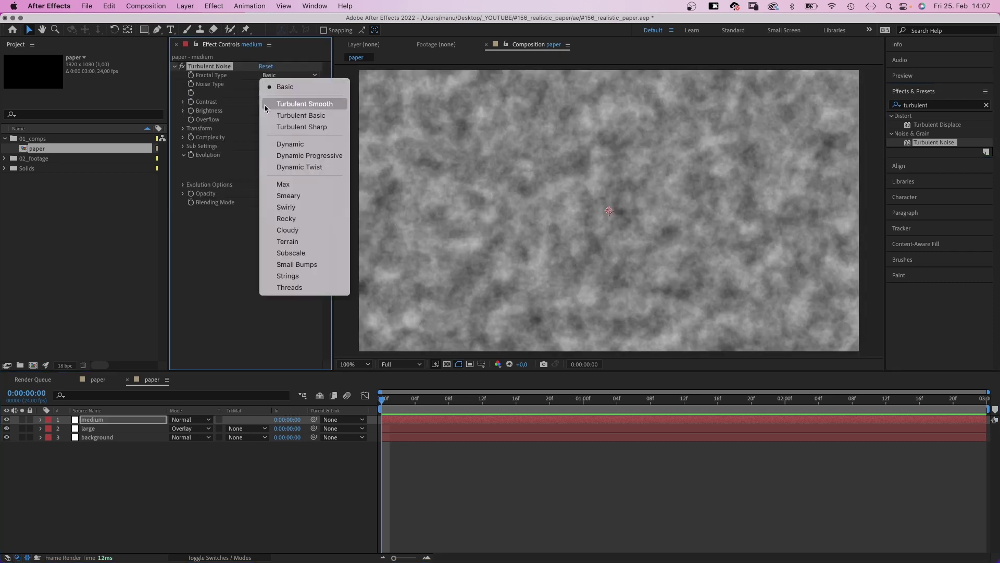
click(310, 290)
click(290, 84)
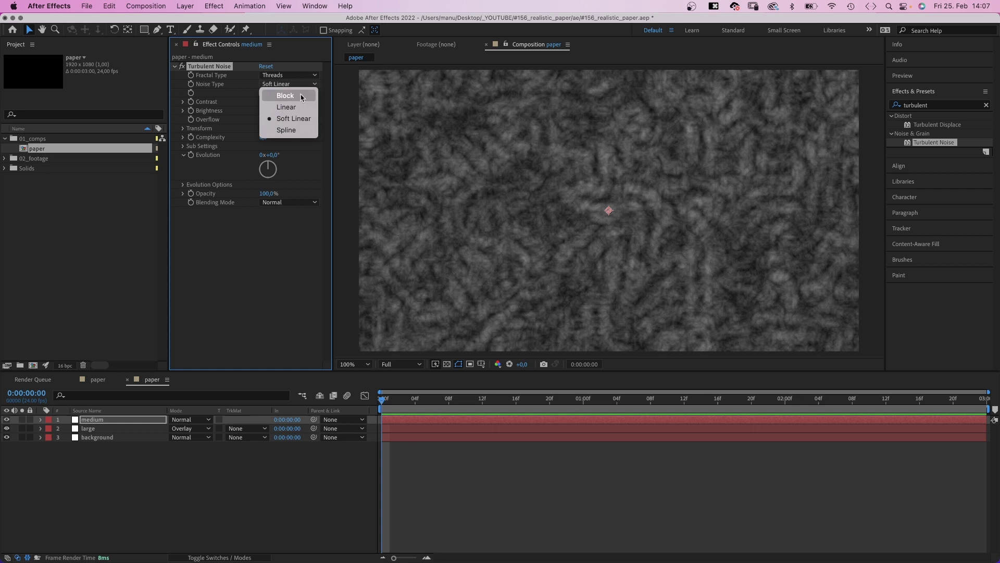
click(304, 134)
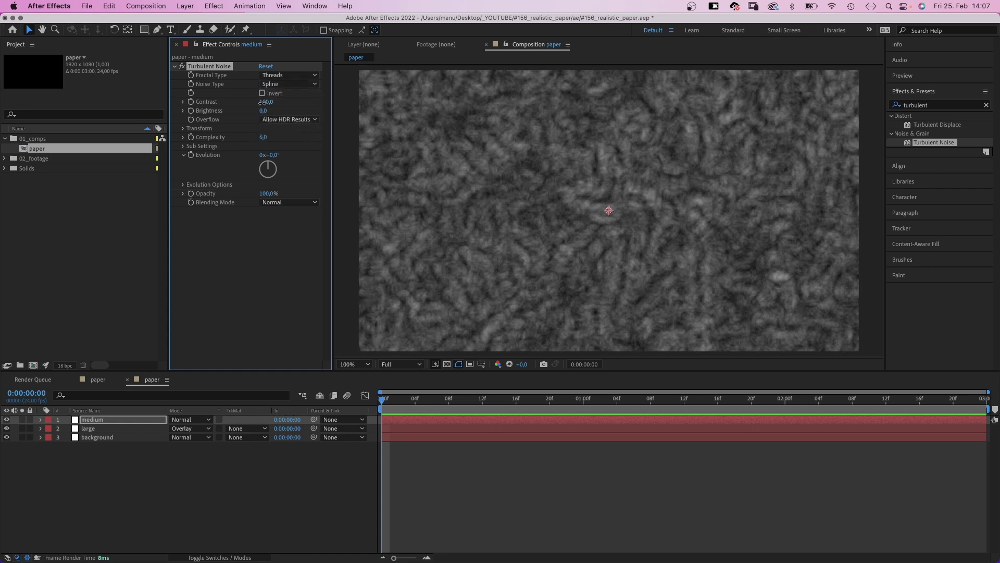
text(230)
key(Return)
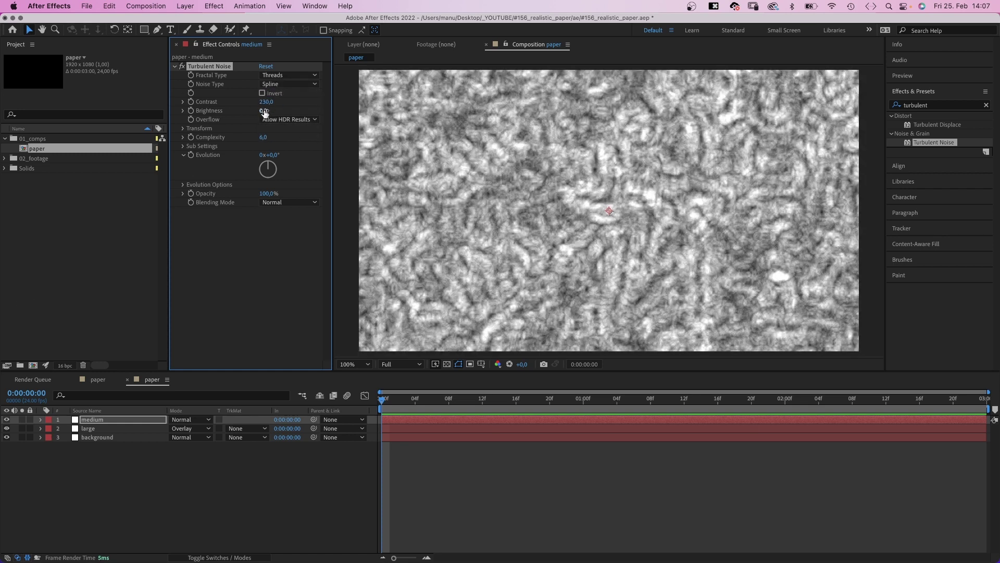
drag(263, 110, 246, 113)
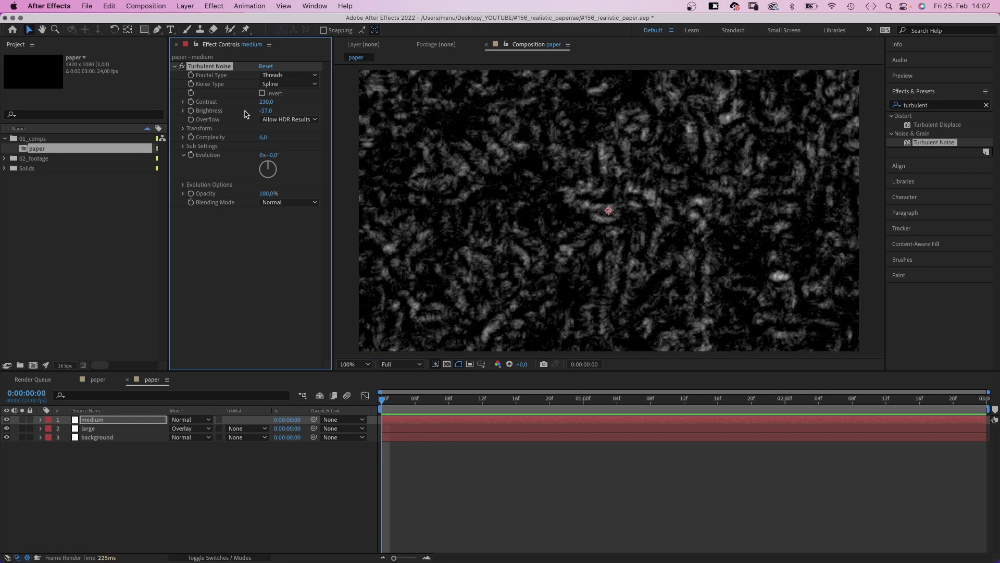
Scale the noise non-uniformly to width 30 and height 400
click(184, 129)
click(262, 146)
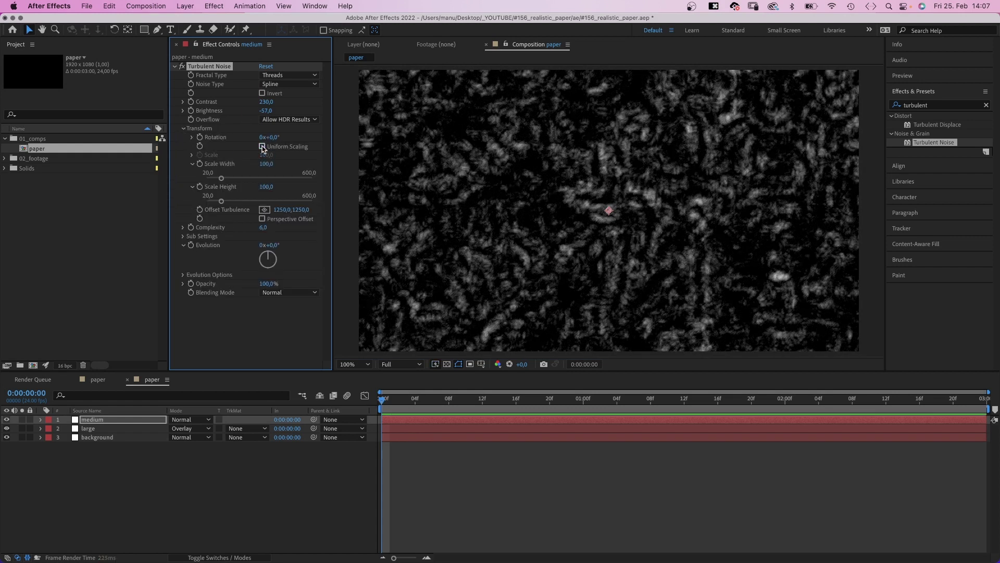
text(30)
key(Tab)
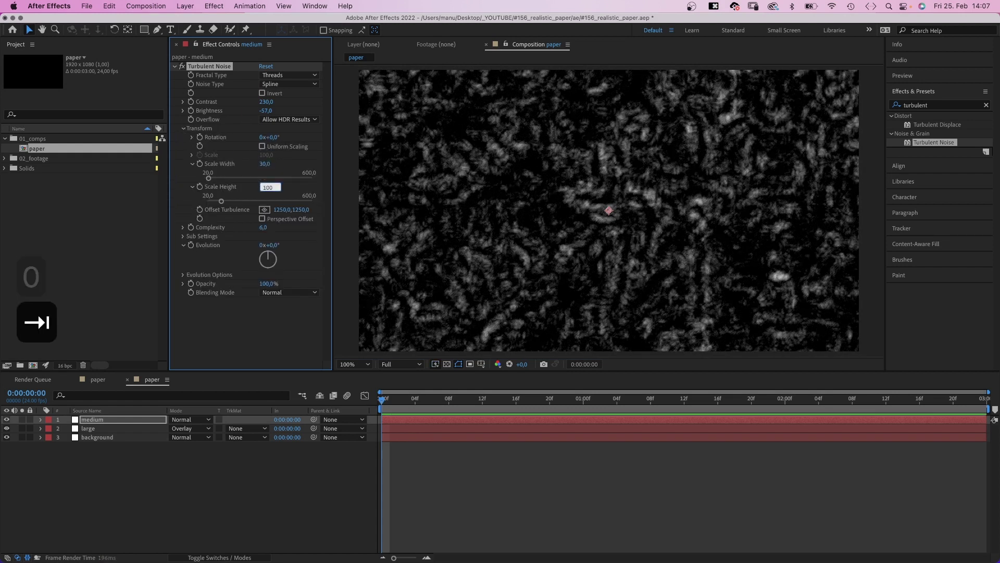
text(400)
key(Return)
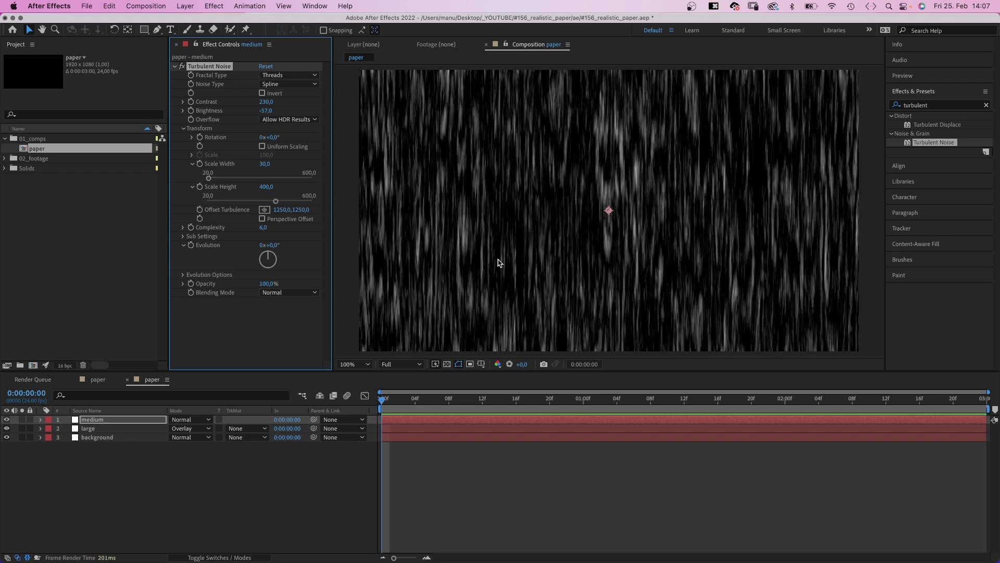
Rotate the medium layer -45° and blend it in Screen mode
click(91, 418)
key(r)
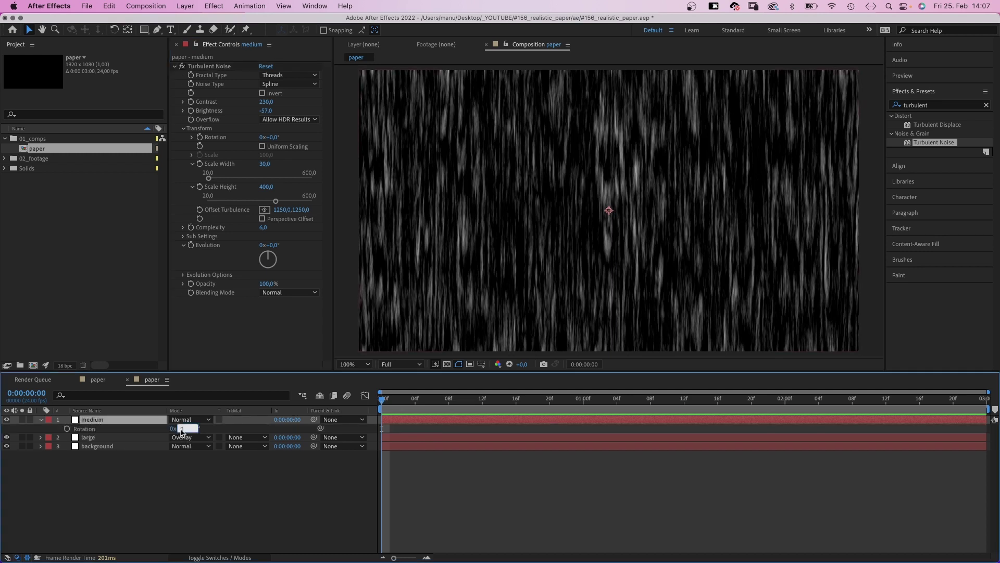
text(-45)
key(Return)
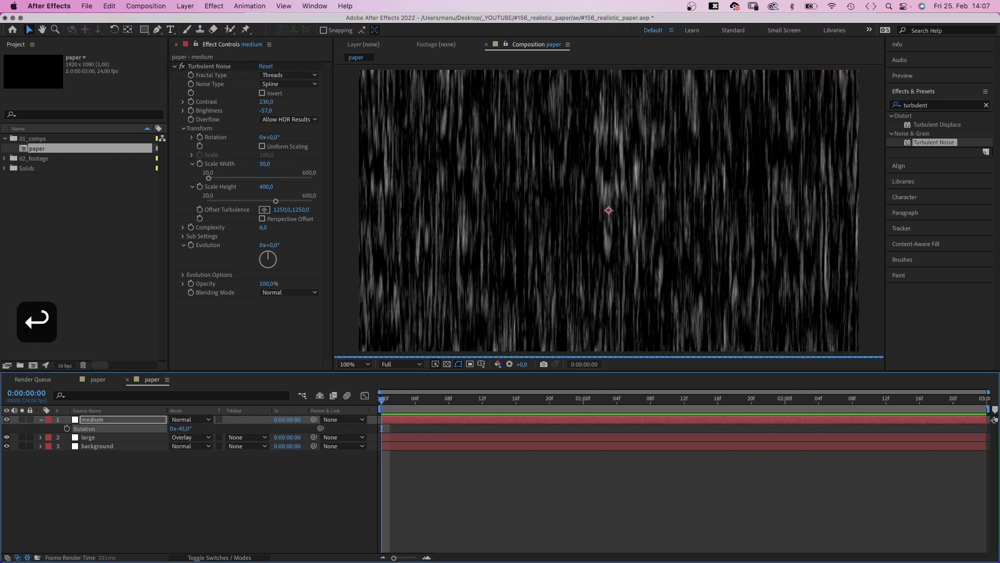
key(comma)
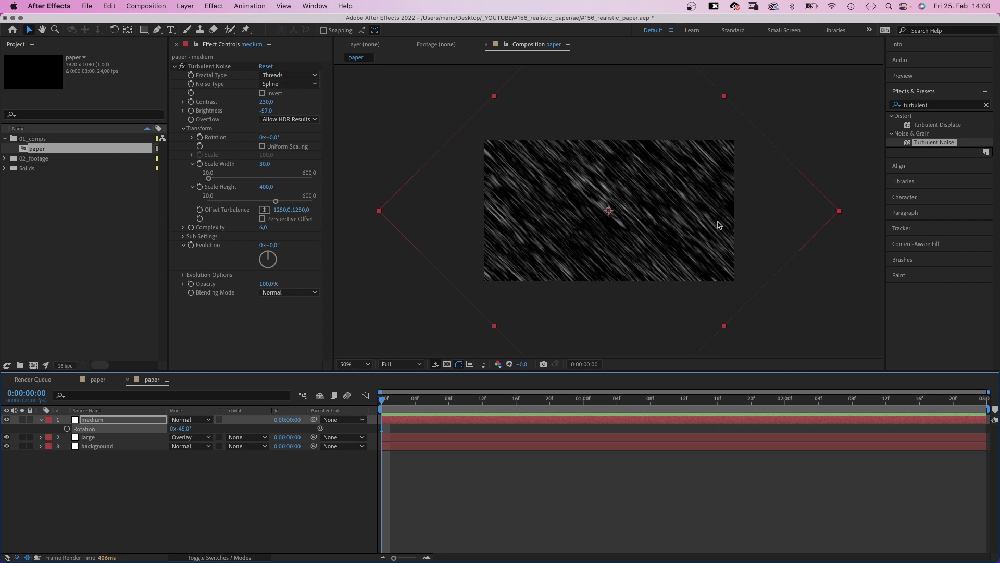
key(period)
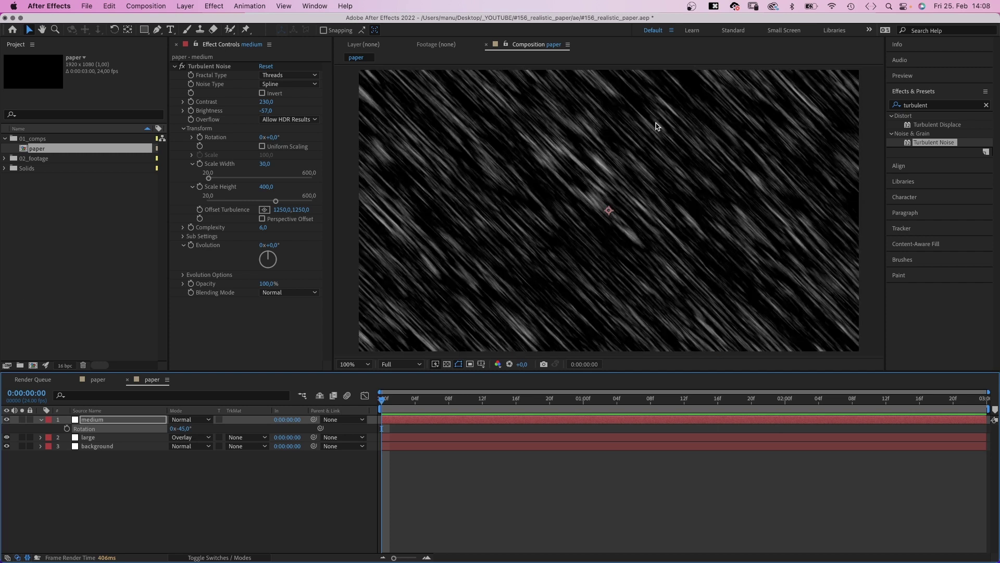
click(193, 419)
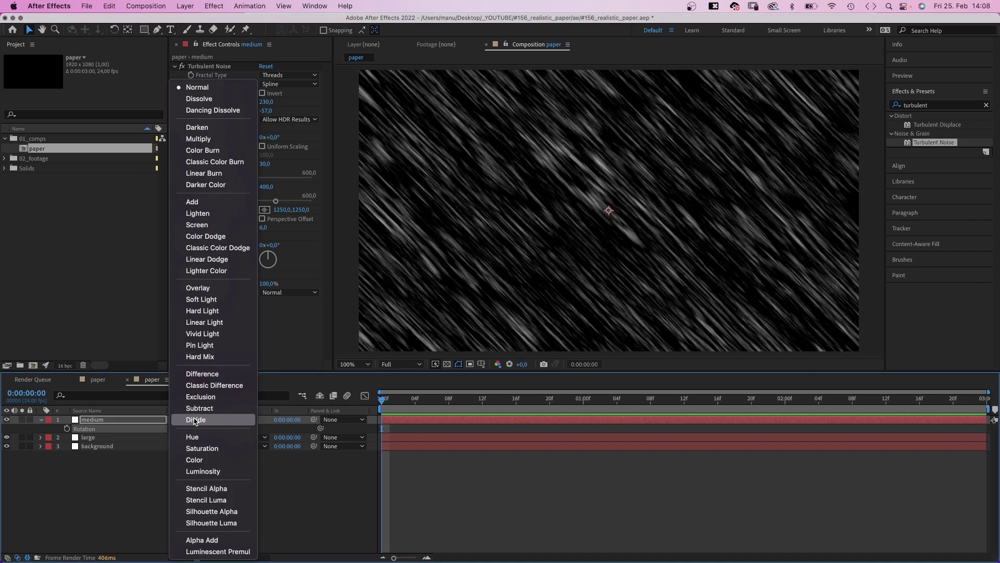
click(200, 225)
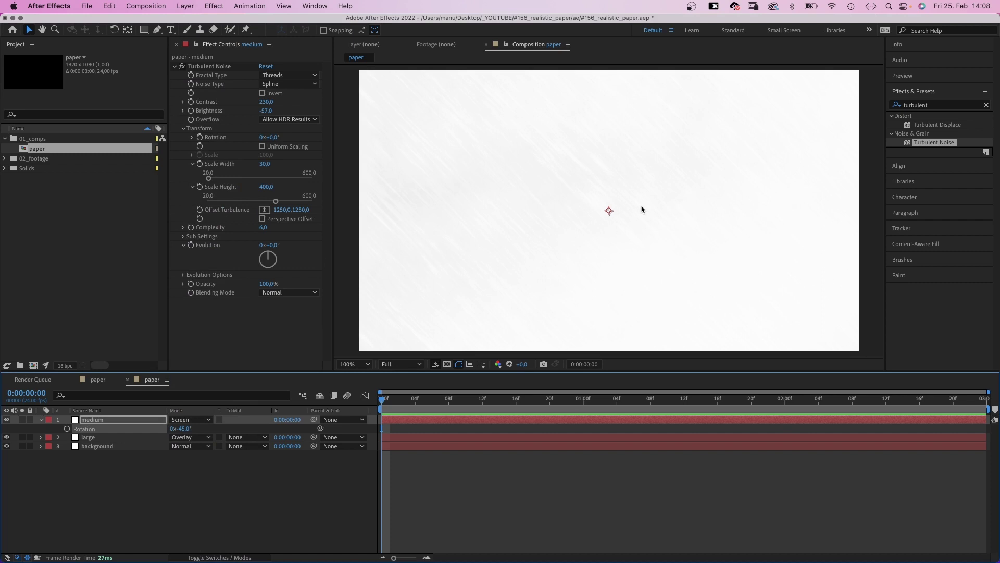
Duplicate medium and set the copy to Overlay with Basic, Soft Linear noise, contrast 320, brightness -40
key(super+d)
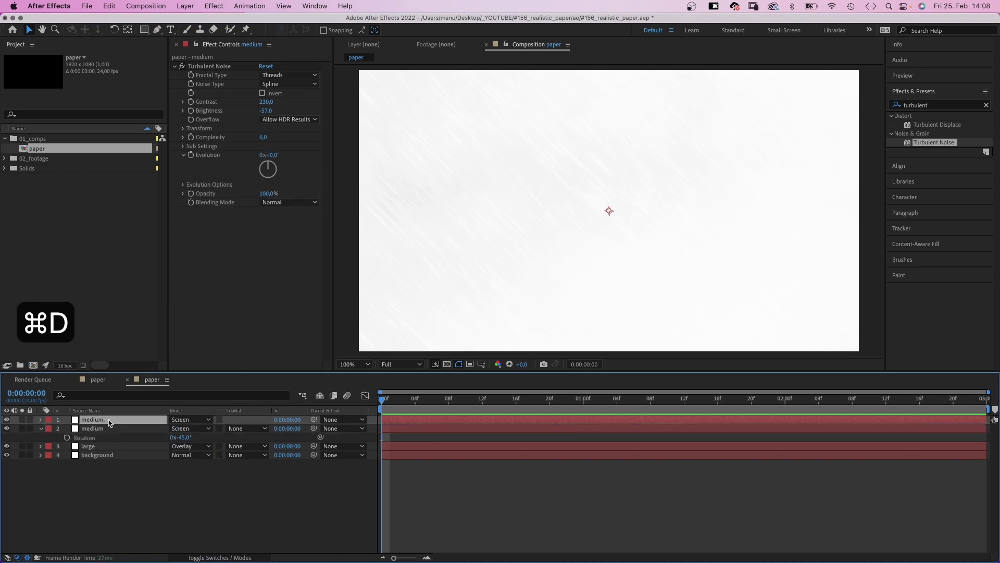
click(202, 421)
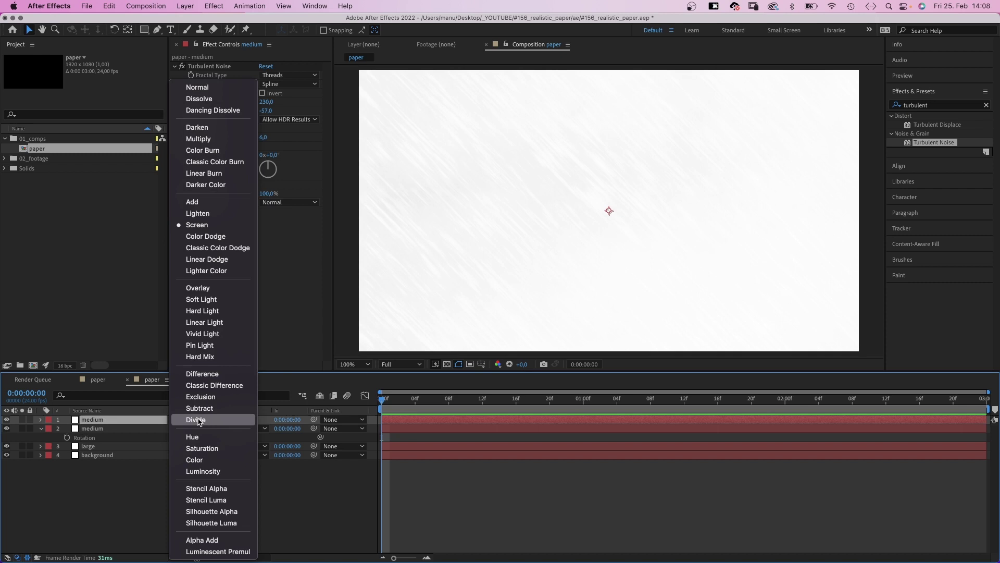
click(219, 289)
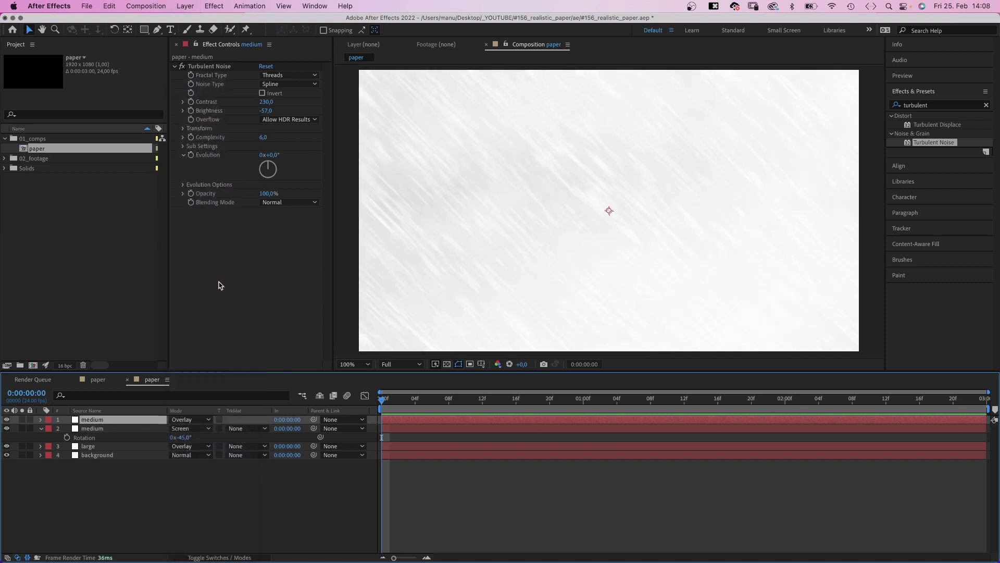
click(284, 75)
click(286, 85)
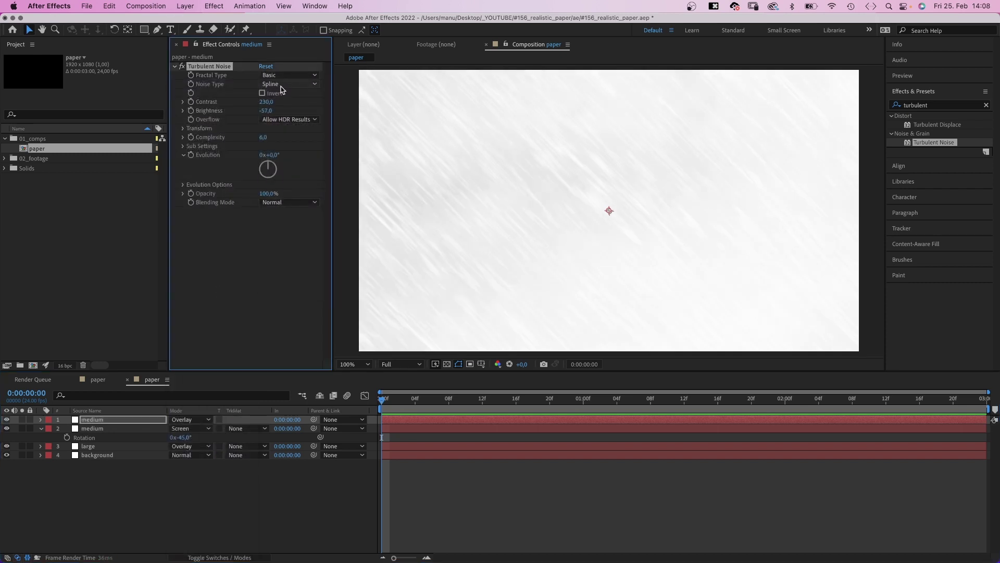
click(281, 84)
click(285, 118)
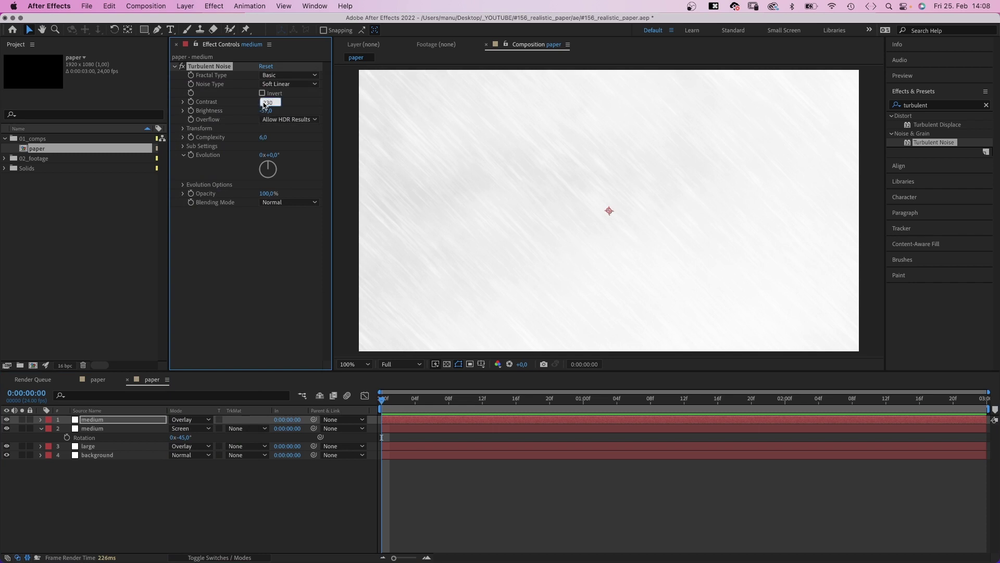
text(320)
key(Return)
drag(265, 110, 275, 107)
Set the copy's noise scale to 20×200, solo-check it, then duplicate it again
click(183, 128)
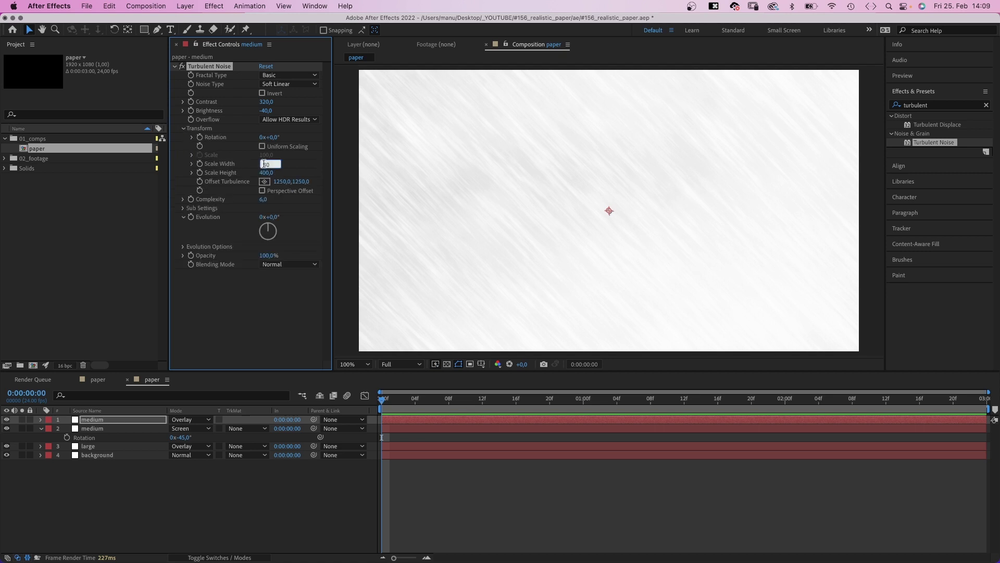
text(20)
key(Tab)
text(20)
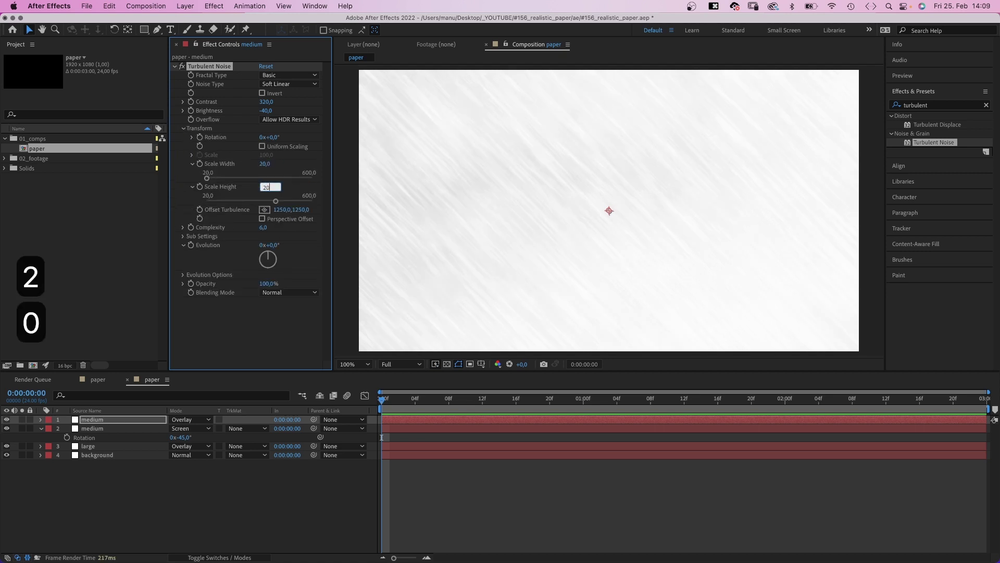
text(0)
key(Return)
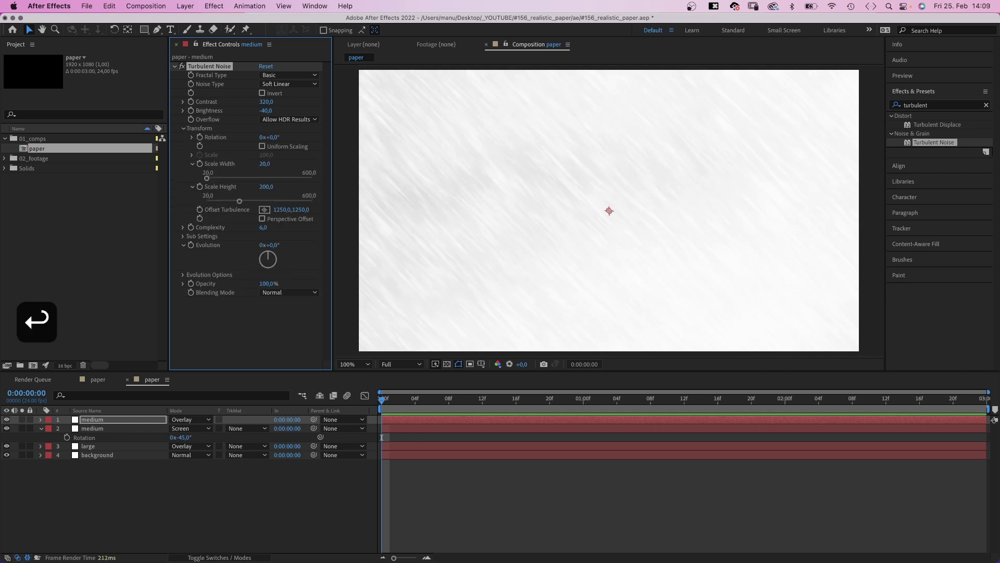
click(21, 420)
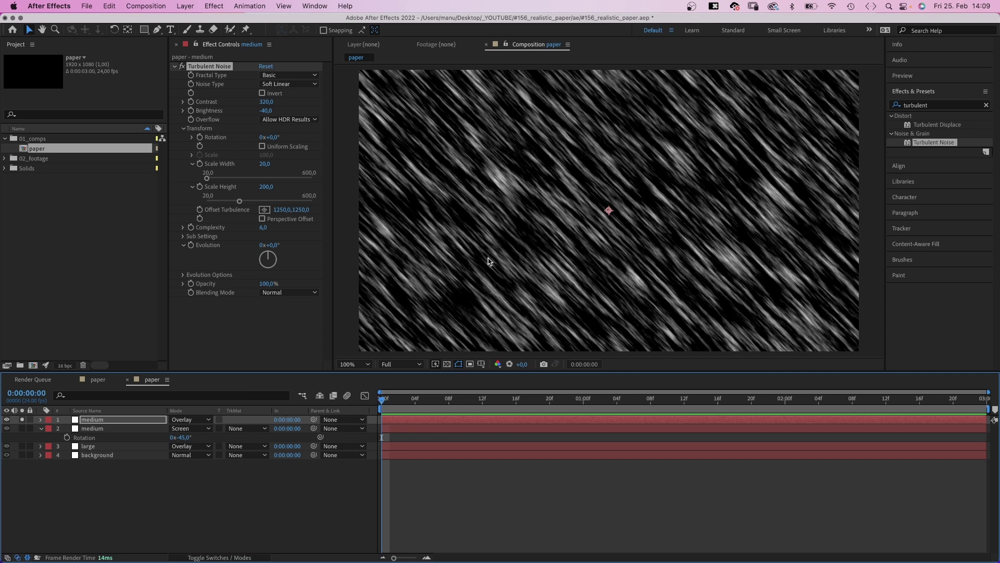
click(22, 420)
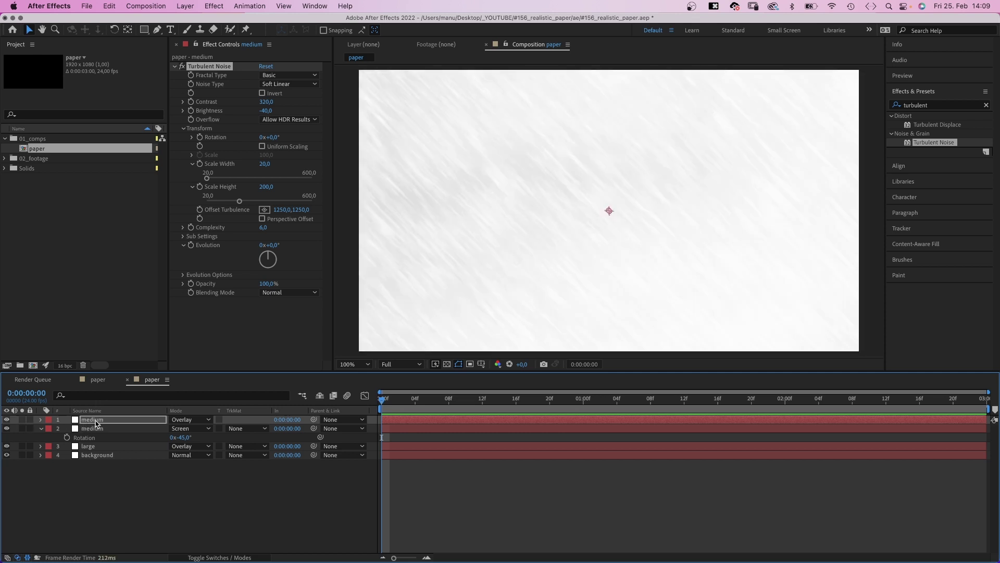
key(super+d)
Set the newest copy to Screen with noise scale width 10, height 50, and solo-check it
click(191, 419)
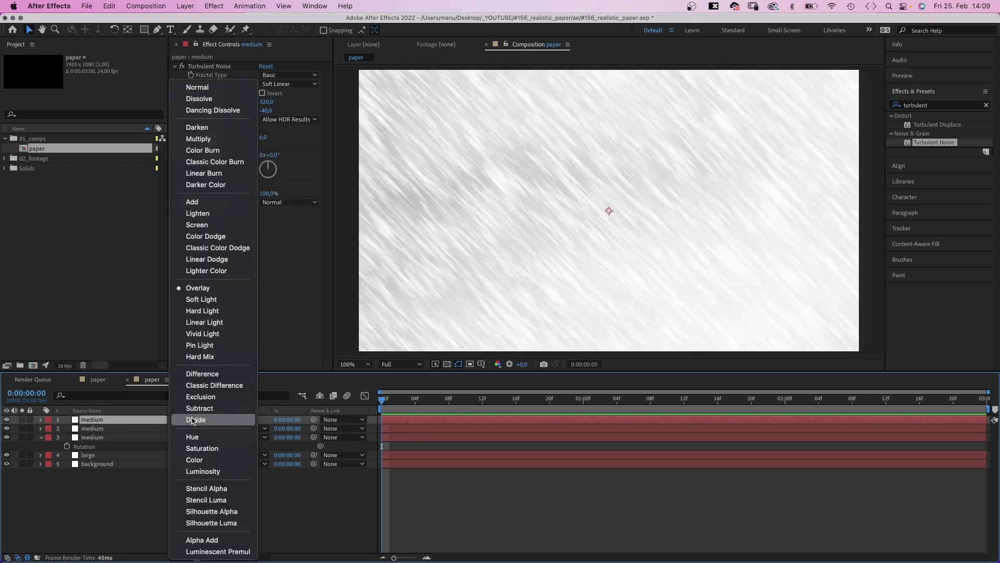
click(197, 224)
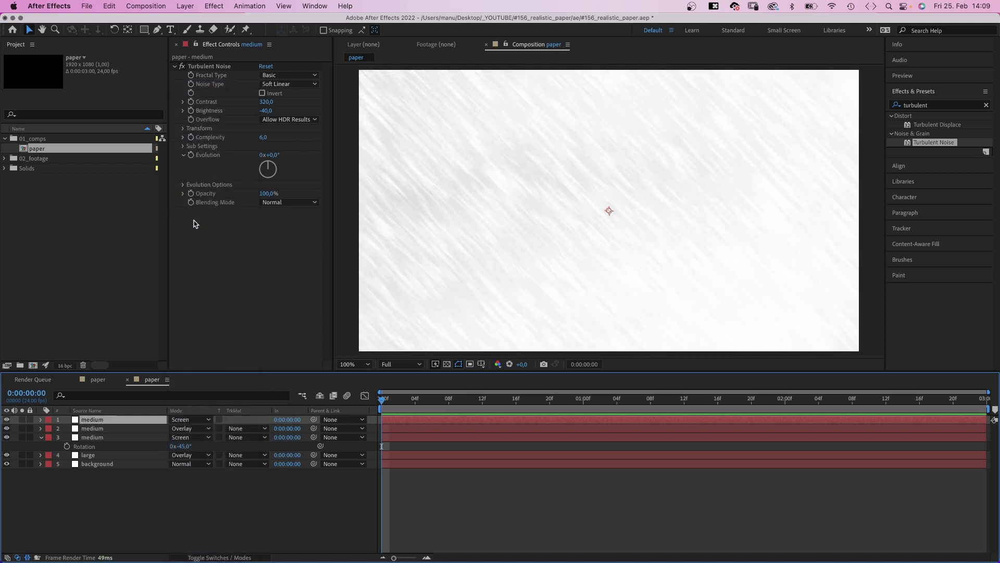
click(182, 128)
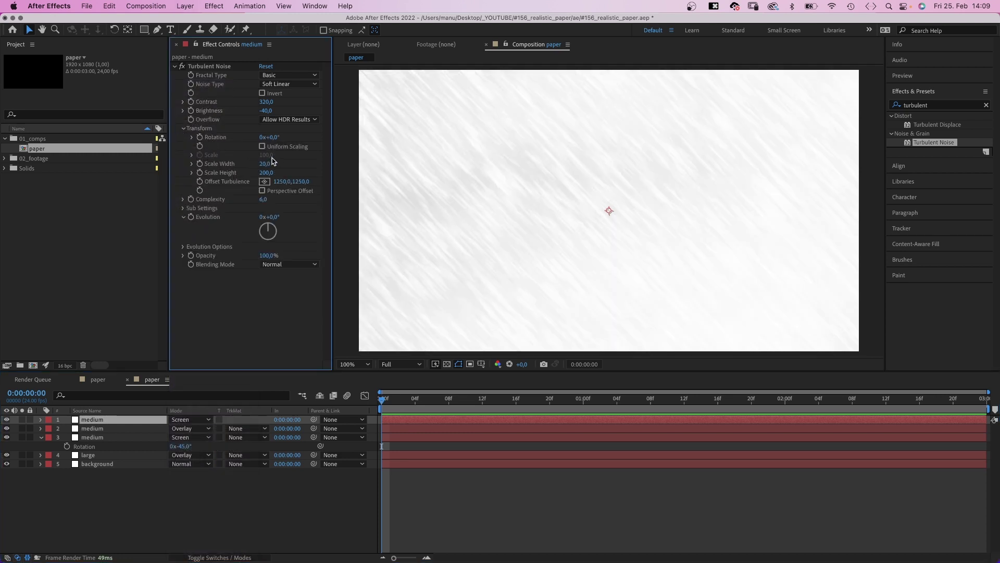
click(266, 163)
text(10)
key(Tab)
text(50)
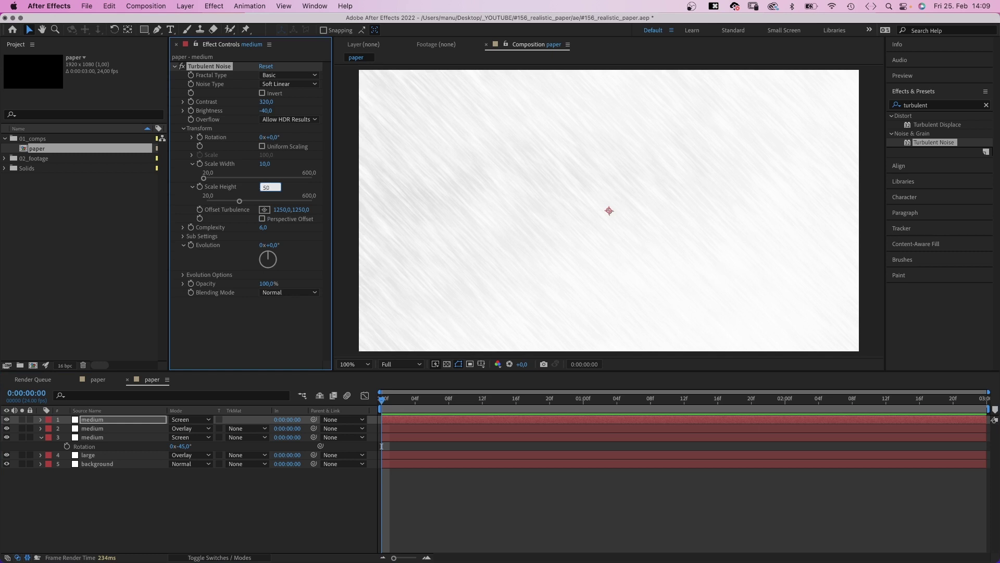
key(Return)
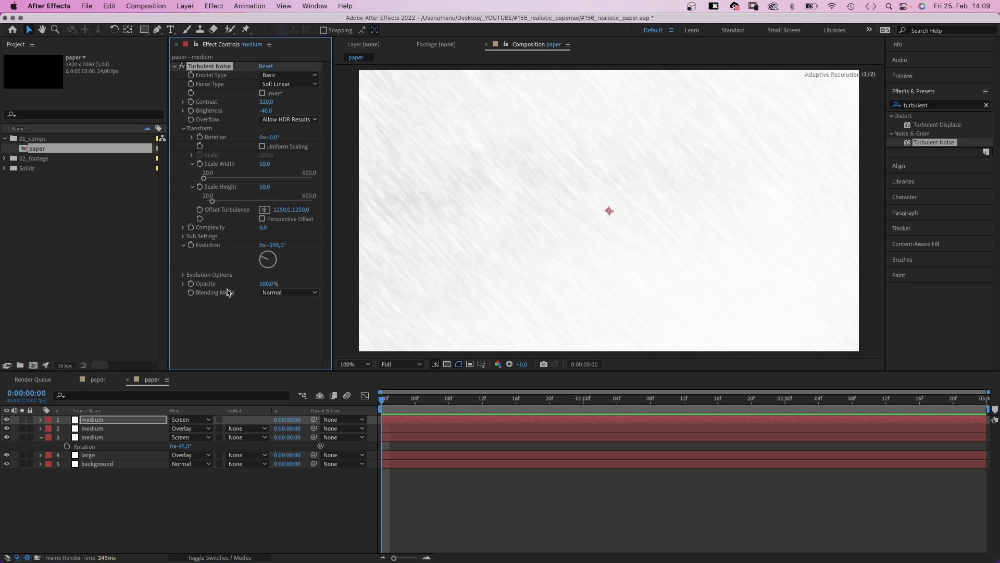
click(22, 420)
click(22, 420)
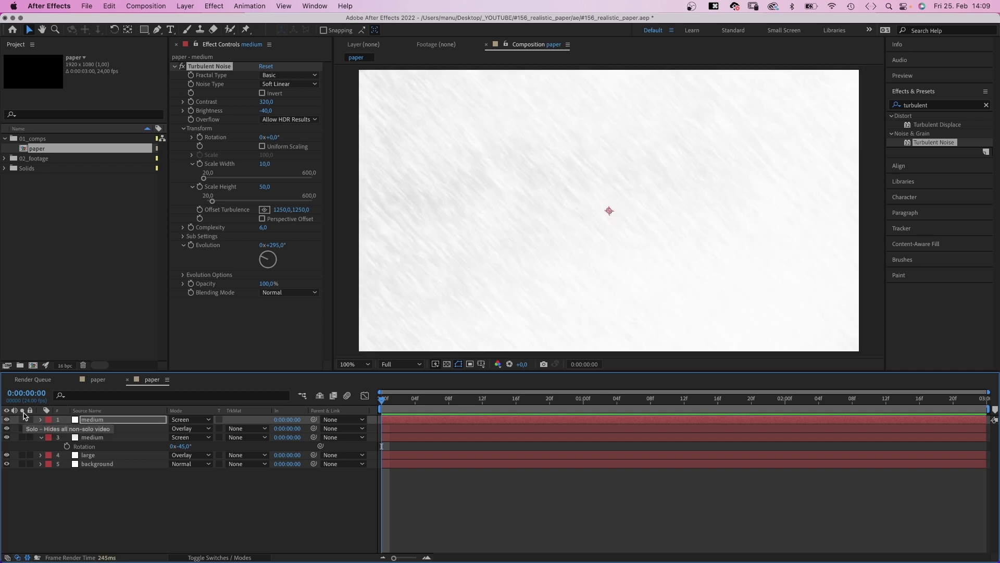
Duplicate that layer and raise its noise scale height to 400, solo-checking the result
click(92, 421)
key(super+d)
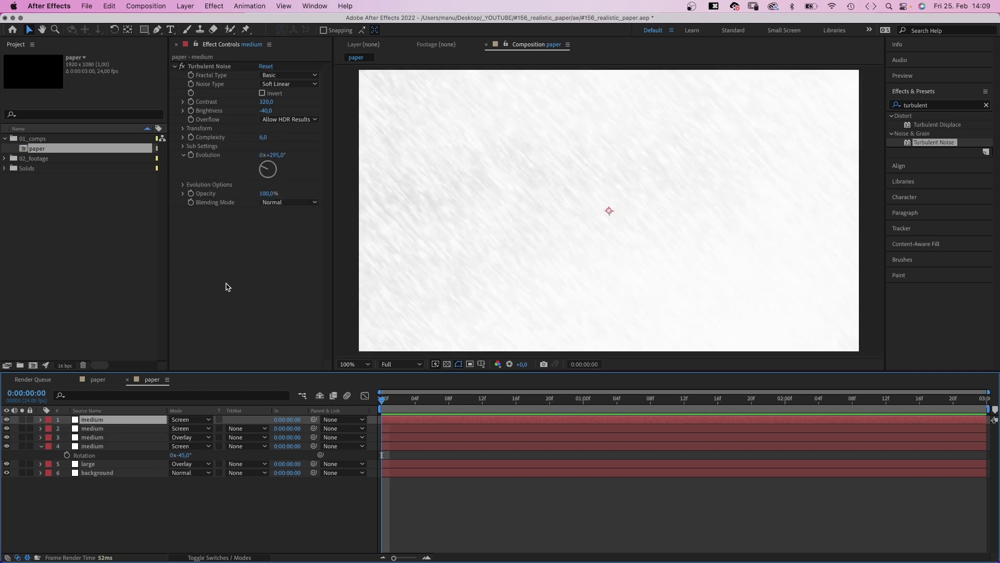
click(176, 131)
click(184, 129)
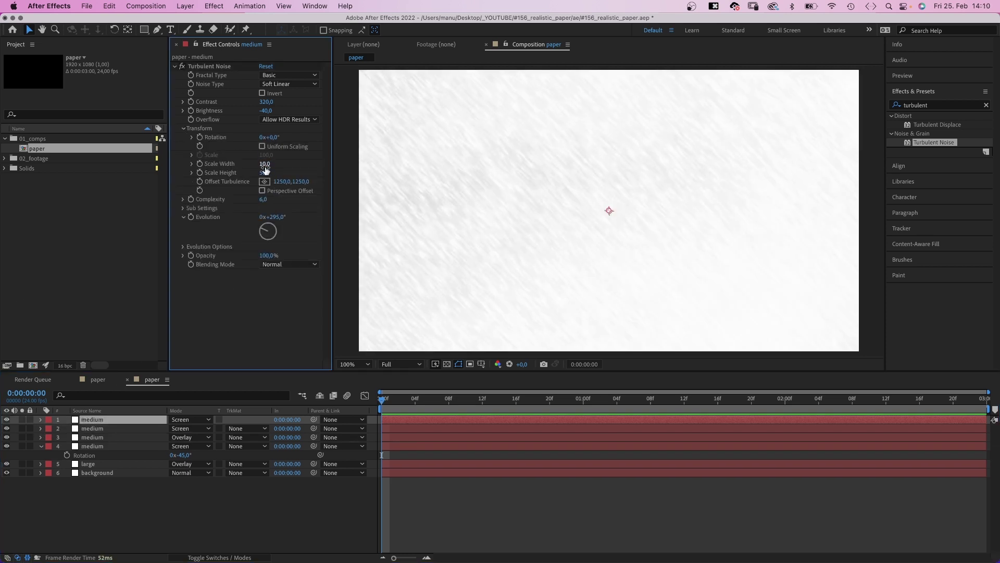
text(400)
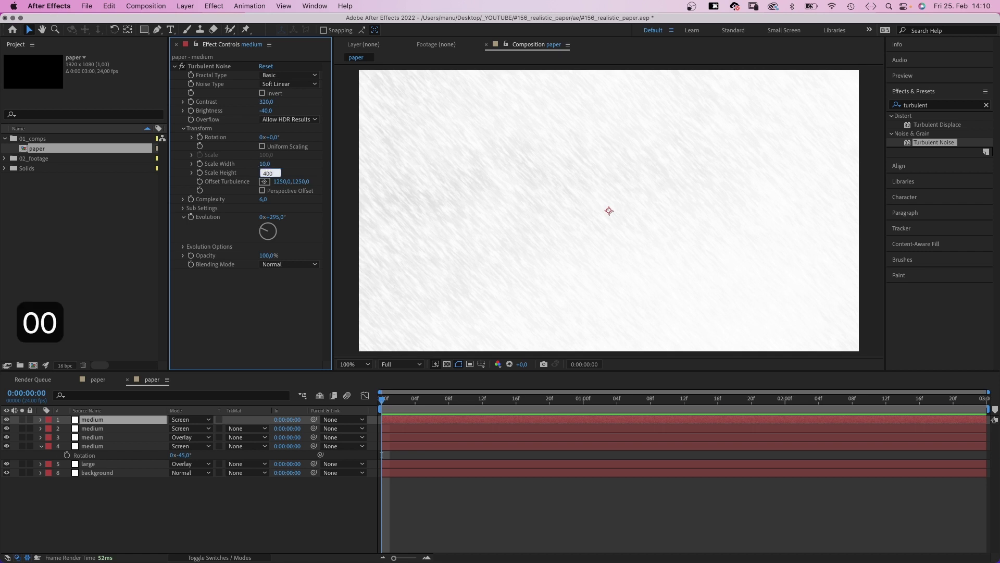
key(Return)
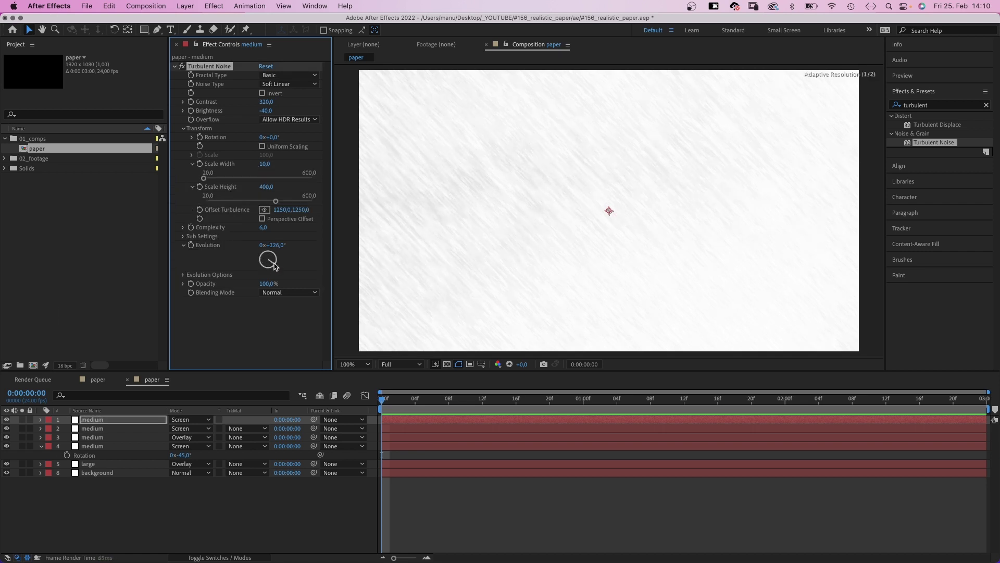
click(22, 419)
click(21, 419)
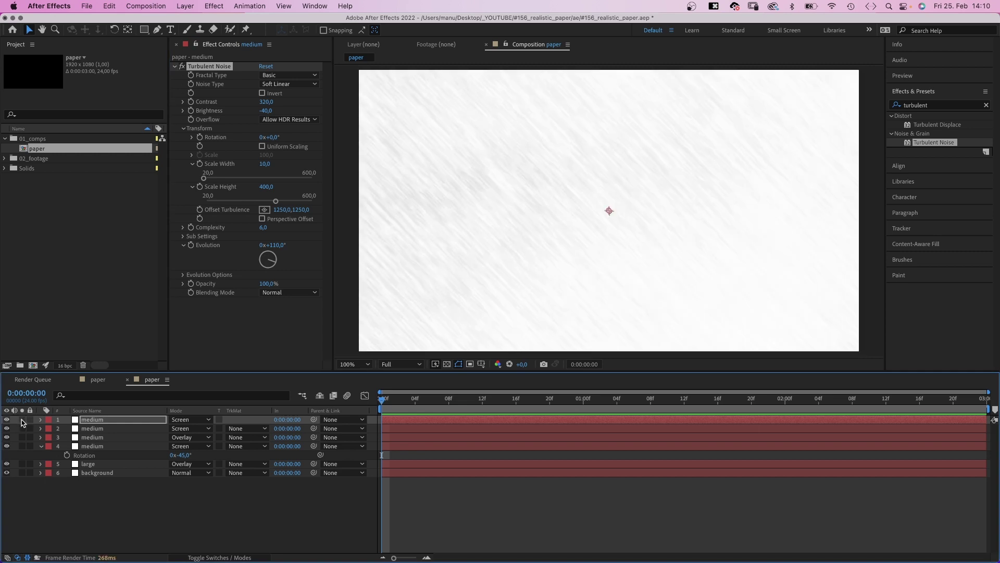
Create a solid named 'small' with Turbulent Noise set to Smeary fractal type
key(ctrl+y)
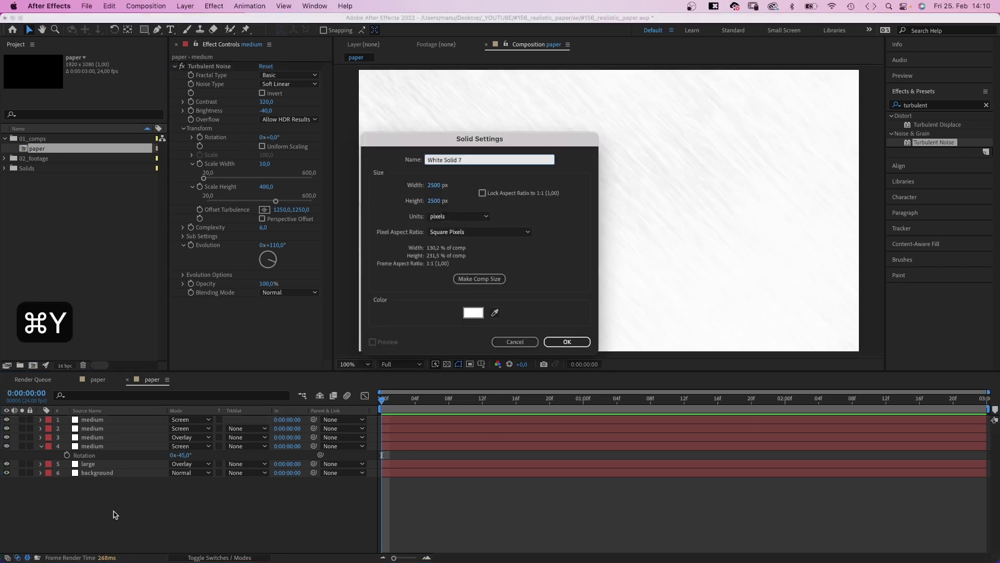
text(small)
key(Return)
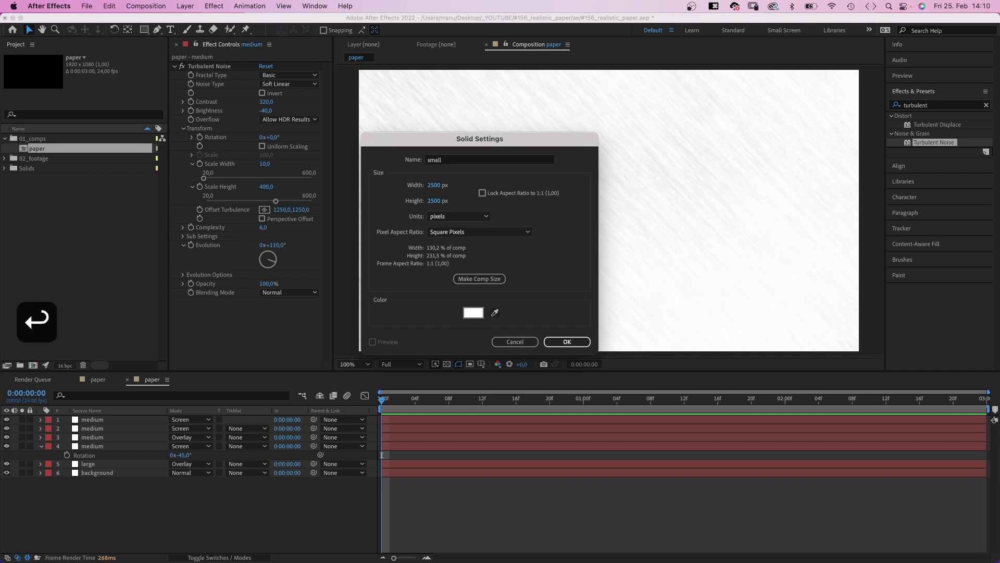
drag(931, 138, 244, 111)
click(278, 76)
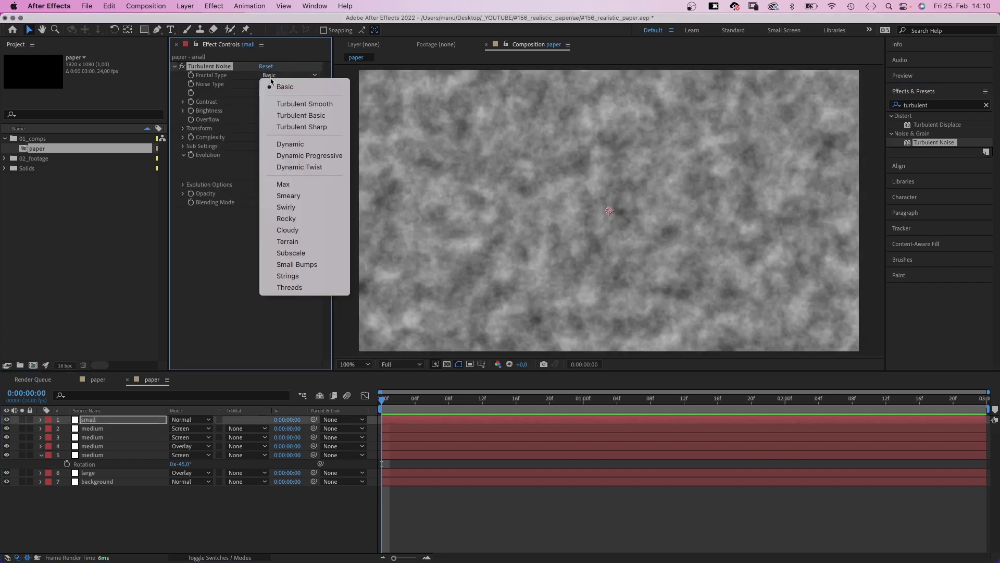
click(291, 196)
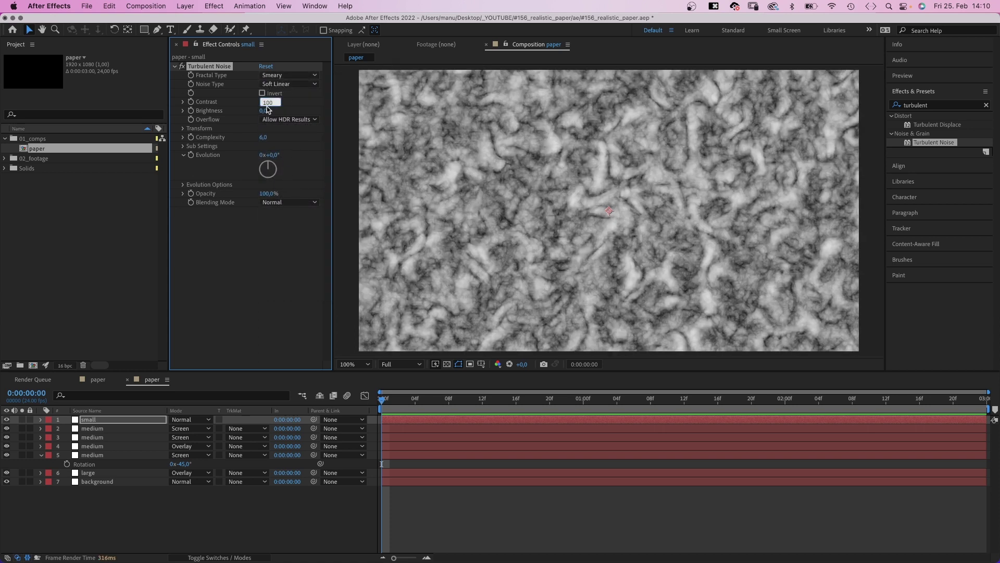
Set contrast 250, brightness -20, scale 30, complexity 20, and blend small in Screen mode
text(250)
key(Tab)
text(-20)
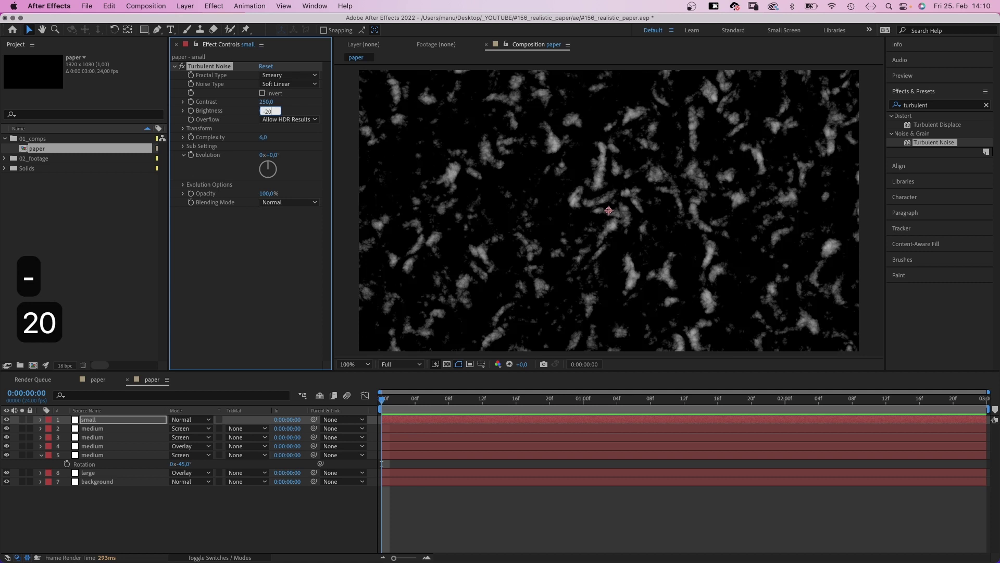
key(Return)
click(183, 128)
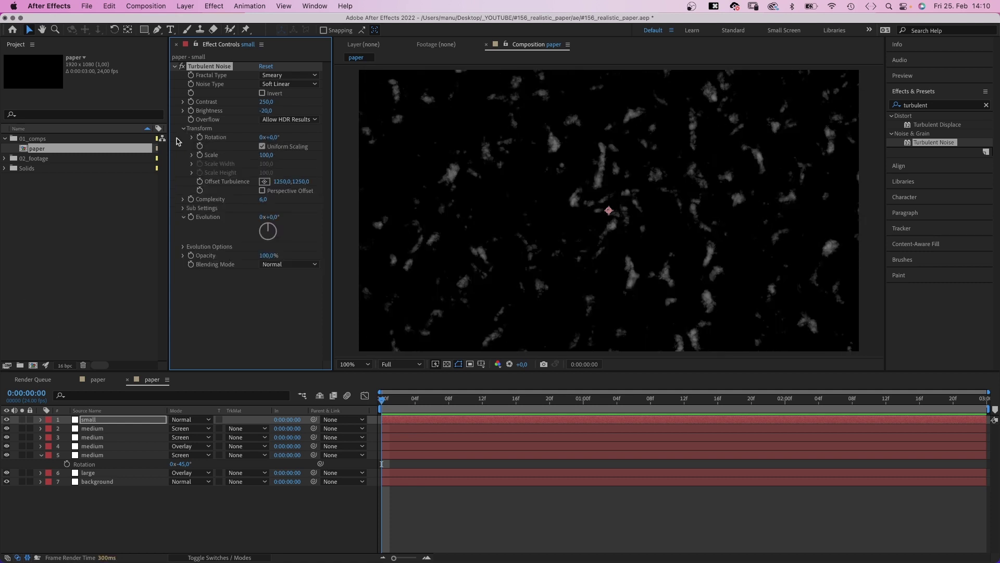
click(266, 155)
text(30)
key(Return)
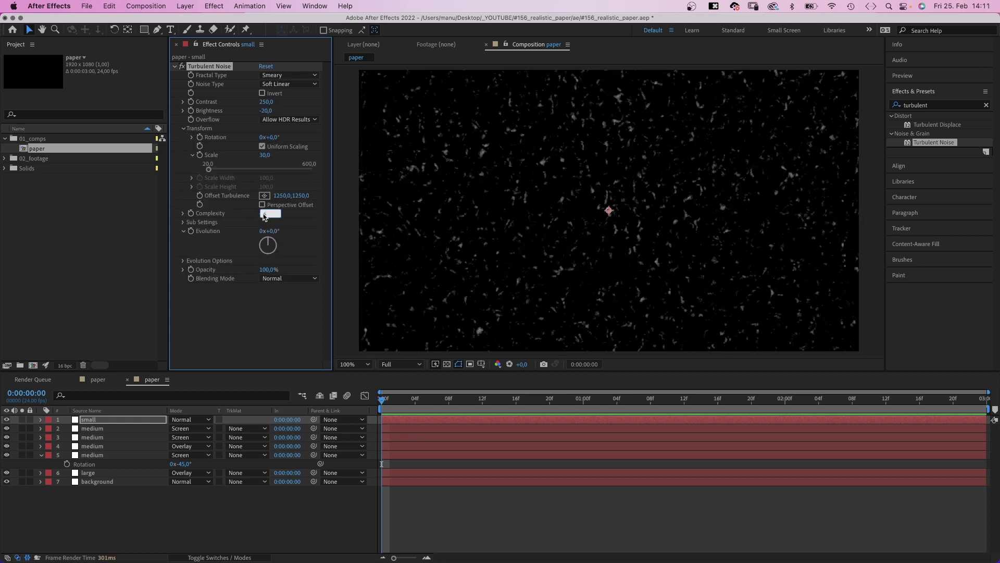
text(20)
key(Return)
click(195, 420)
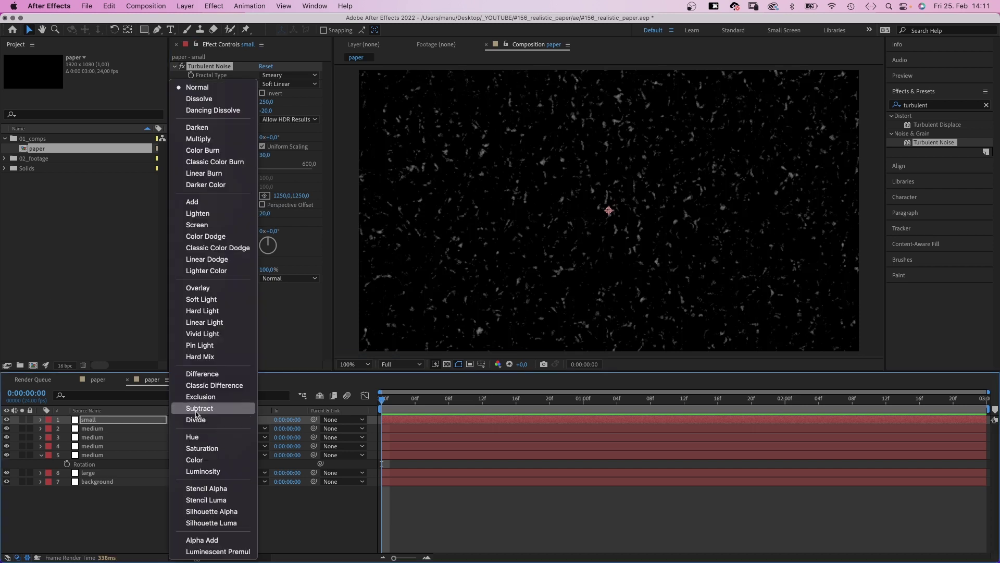
click(198, 225)
Duplicate the small noise layer and set the copy to Basic fractal noise at scale 5
key(super+d)
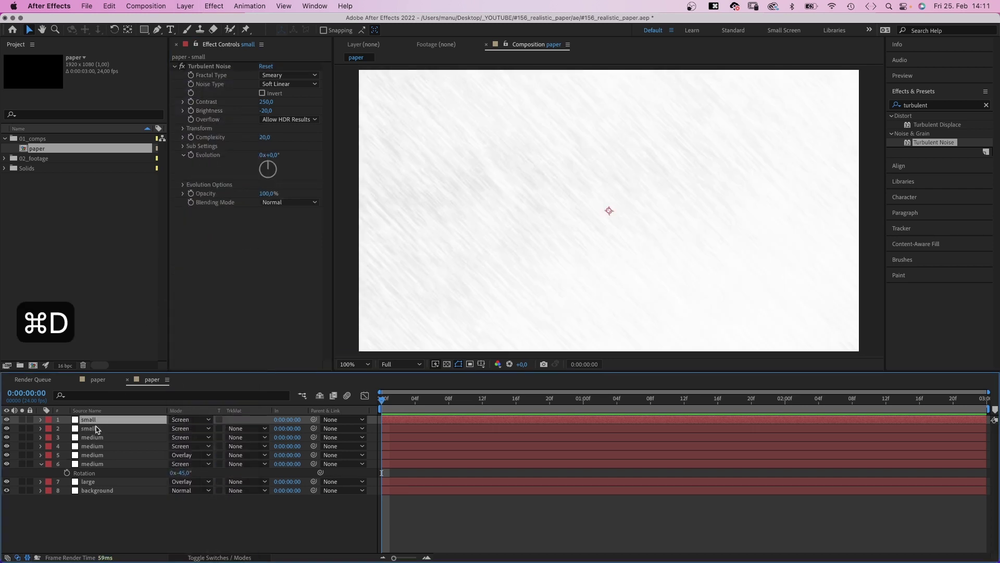
click(289, 75)
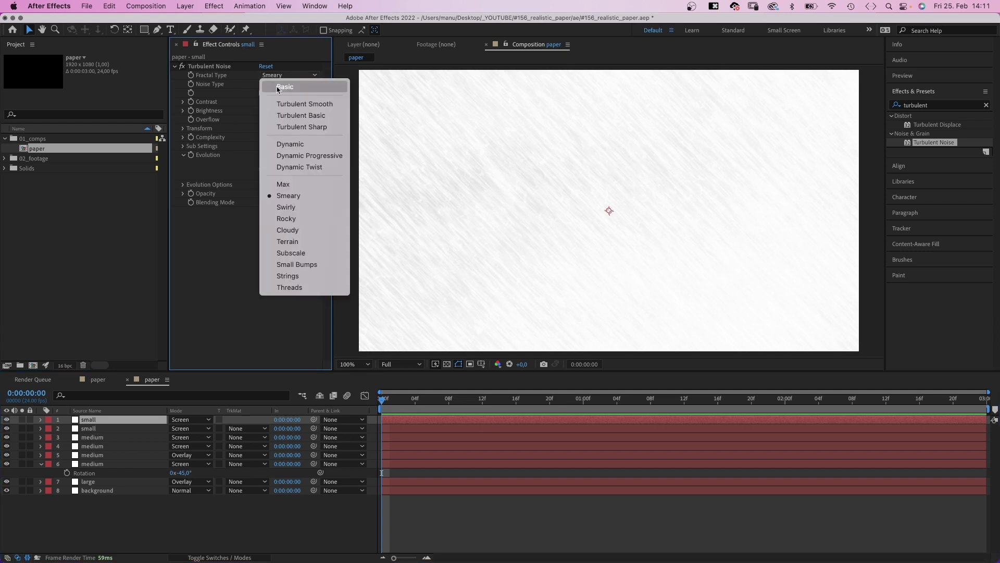
click(284, 86)
click(183, 129)
click(263, 155)
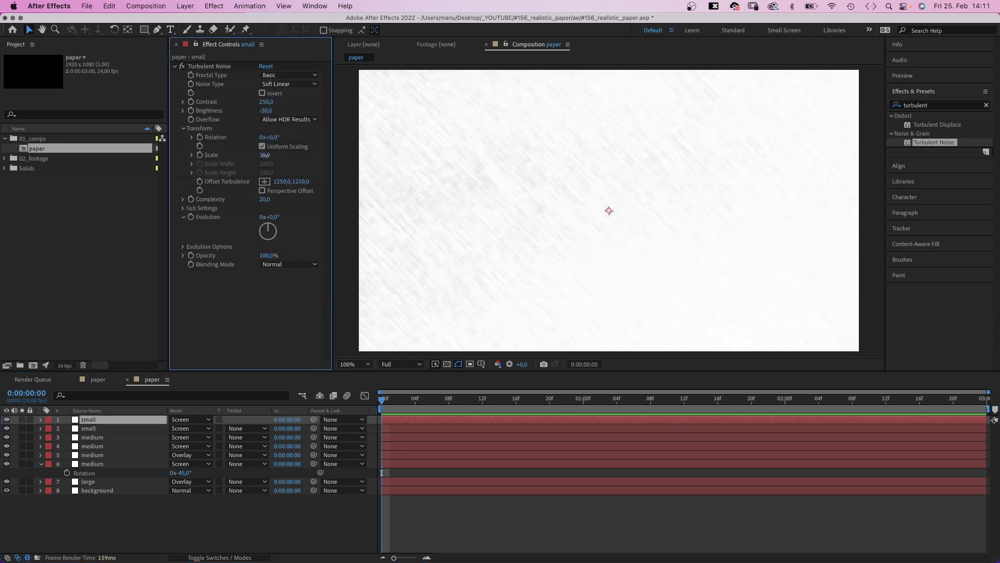
text(5)
key(Return)
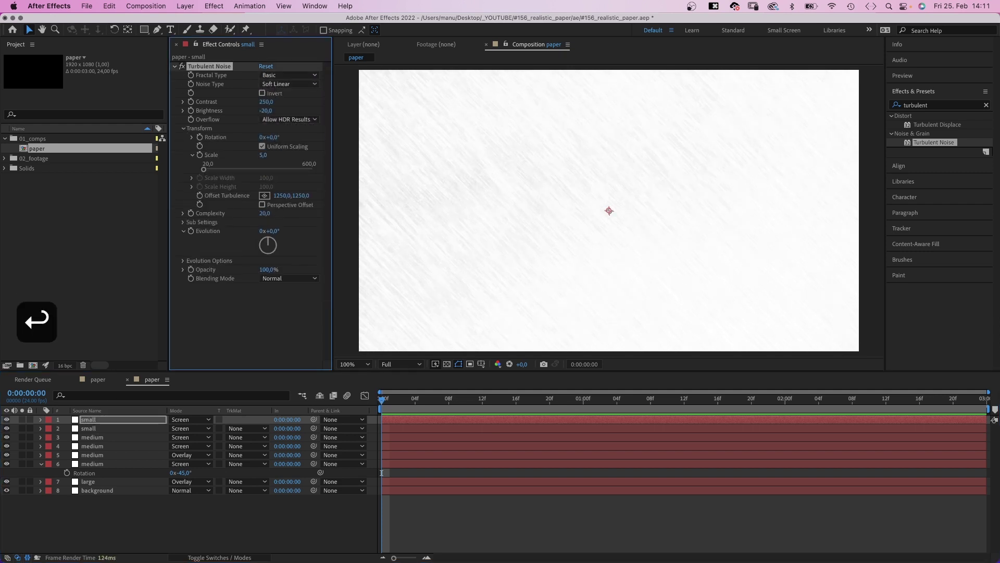
click(22, 420)
click(23, 419)
Set the top small layer's opacity to 50%
click(87, 421)
key(t)
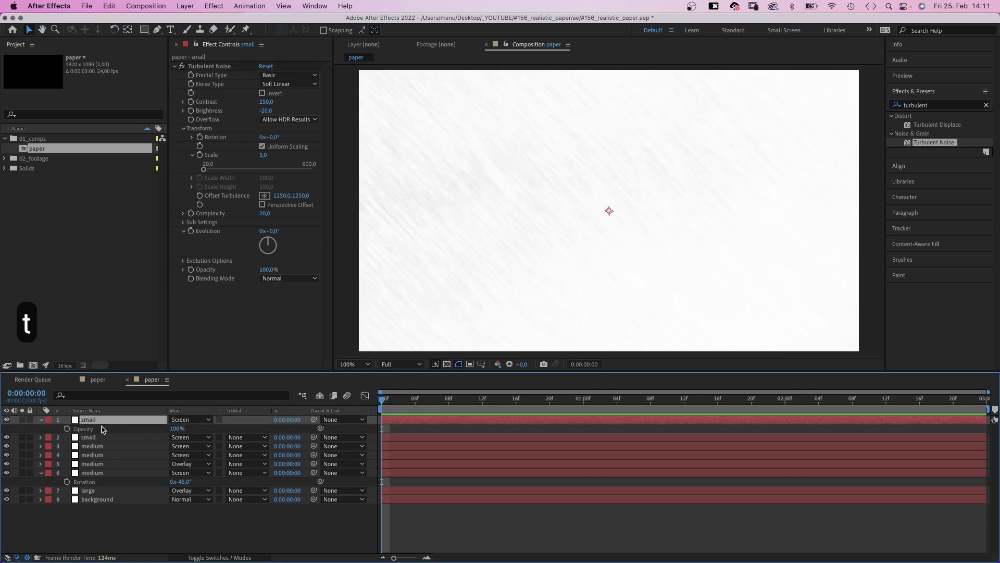
click(177, 429)
text(50)
key(Return)
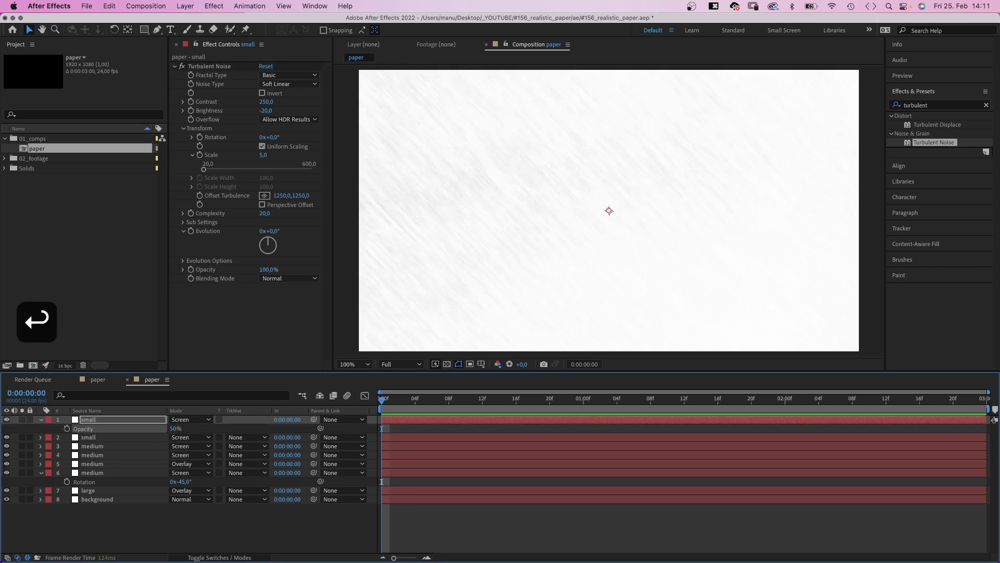
click(106, 420)
Duplicate that layer again and give the new copy contrast 420 and brightness -40
key(super+d)
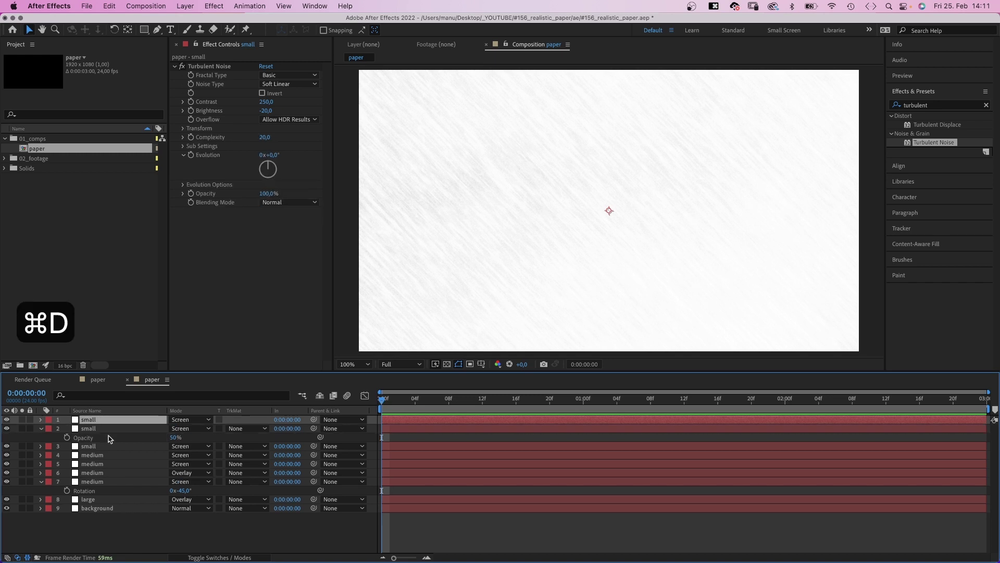
click(266, 102)
text(420)
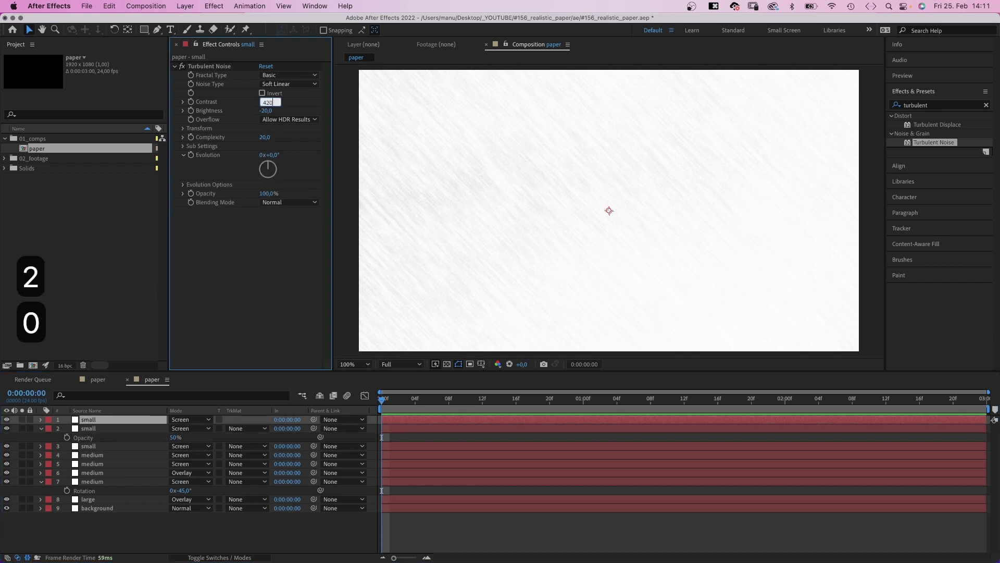
key(Tab)
text(-40)
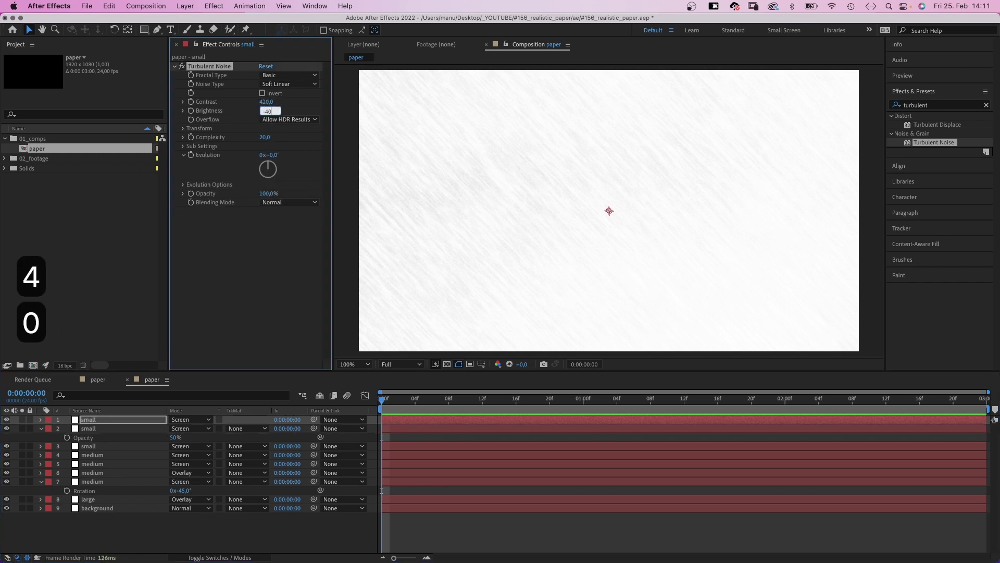
key(Return)
click(22, 420)
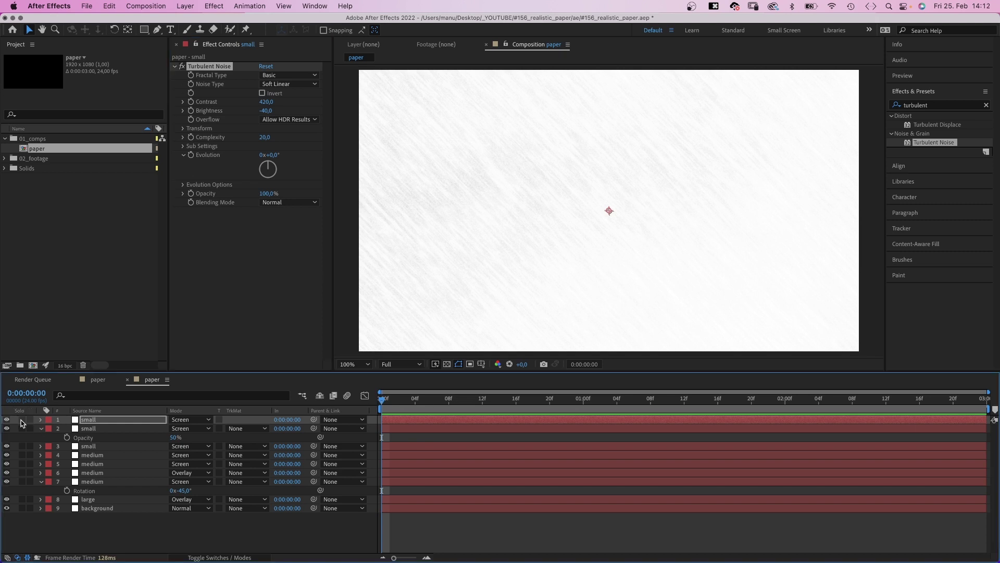
click(22, 420)
Add an adjustment layer with a Curves effect, bending the RGB curve slightly upward
key(alt+super+y)
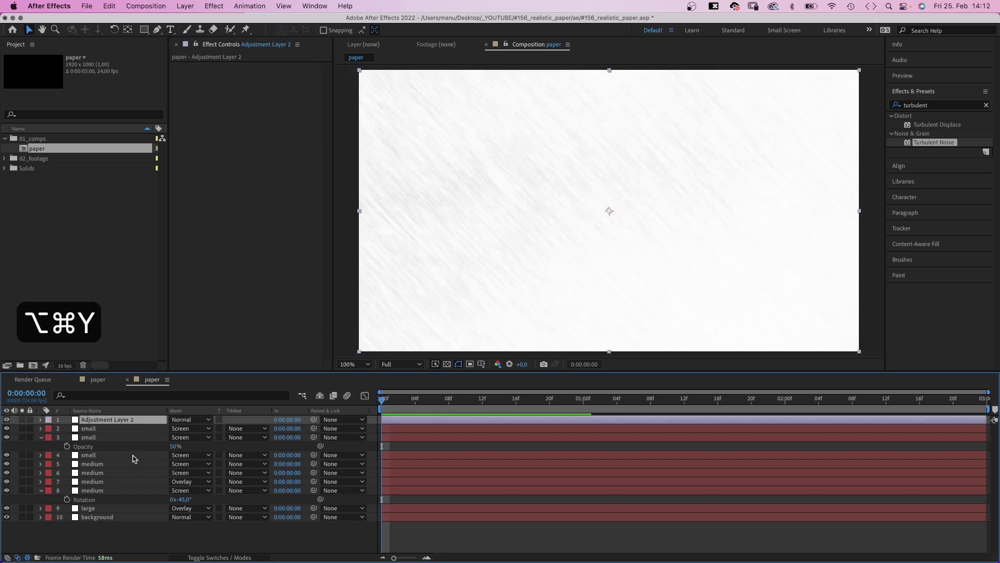
click(941, 104)
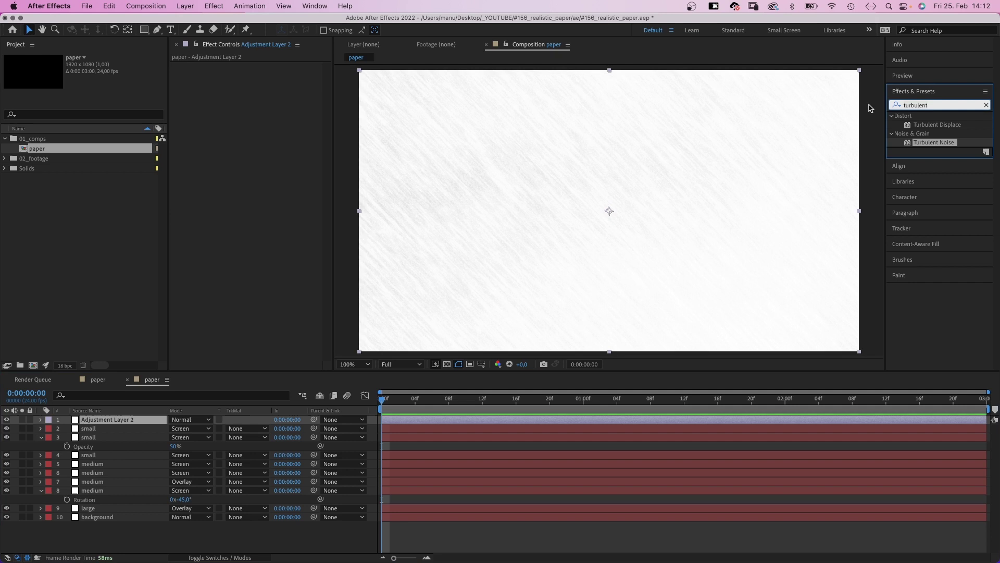
text(curves)
click(908, 152)
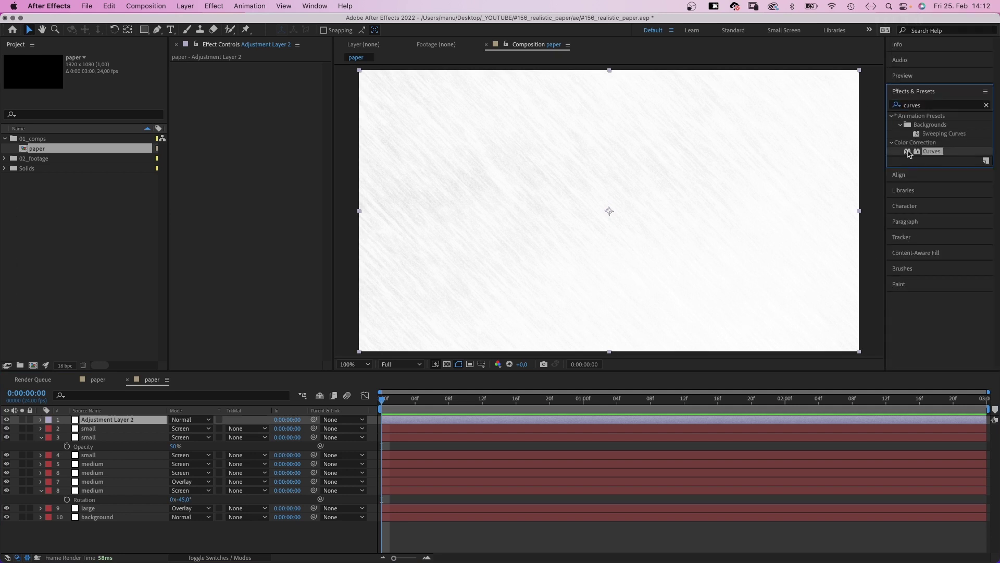
drag(181, 112, 196, 117)
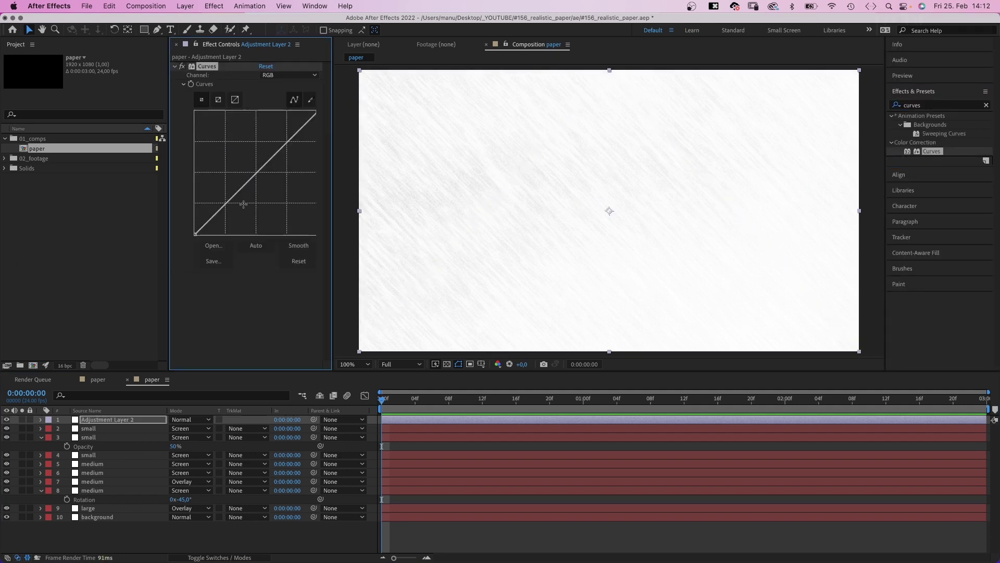
drag(232, 198, 247, 193)
drag(279, 159, 276, 157)
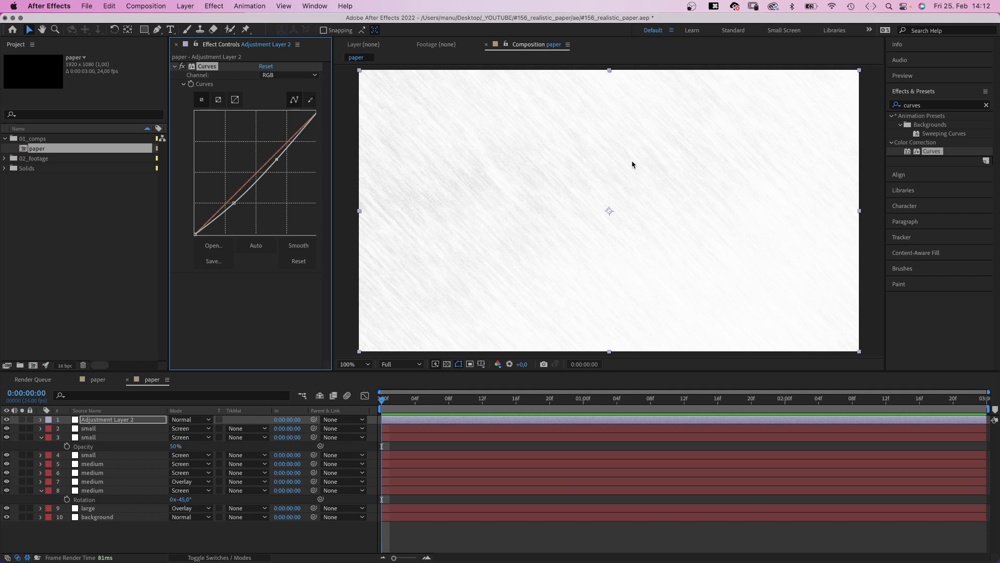
Create a new composition named 'content' with the transparency grid shown
key(super+n)
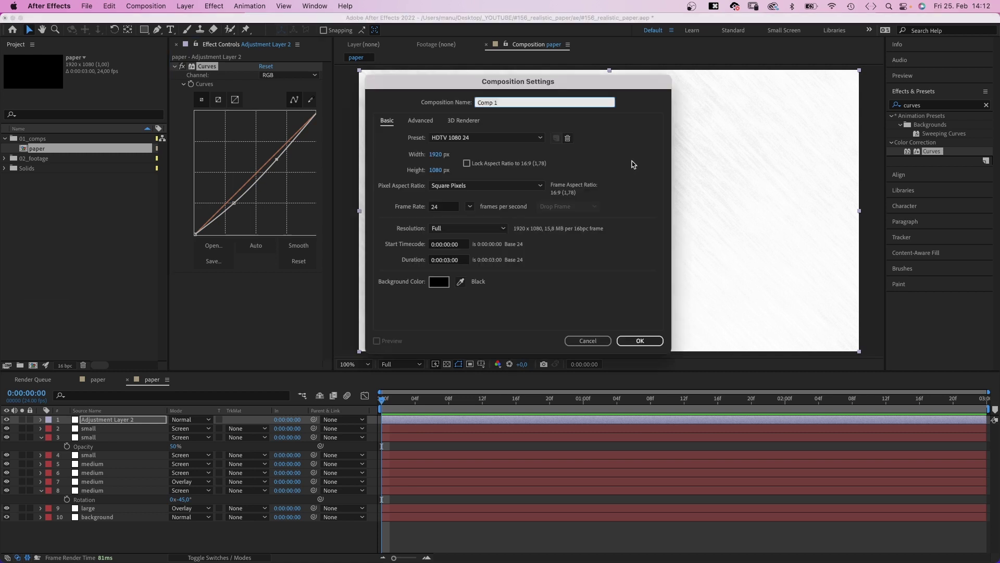
text(content)
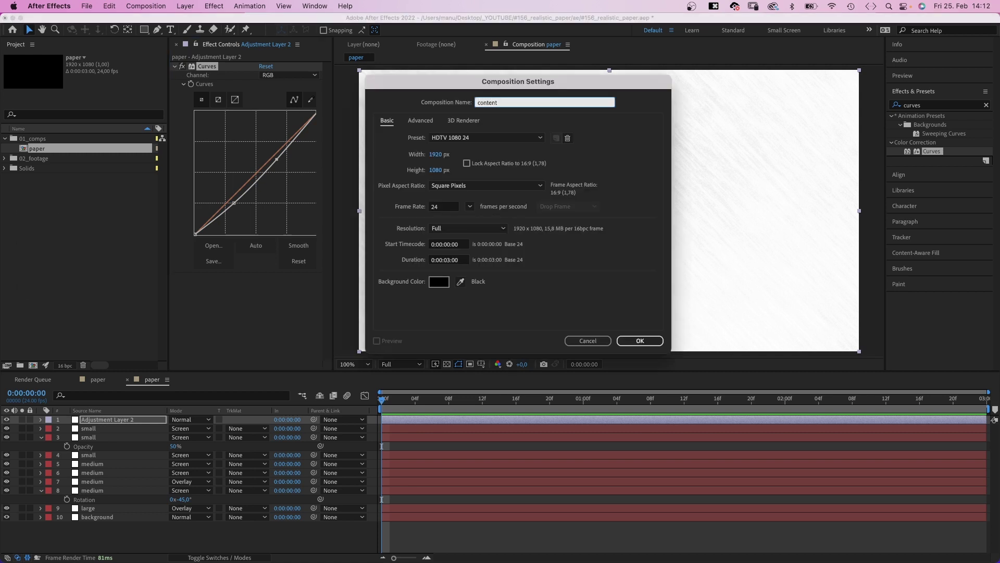
key(Return)
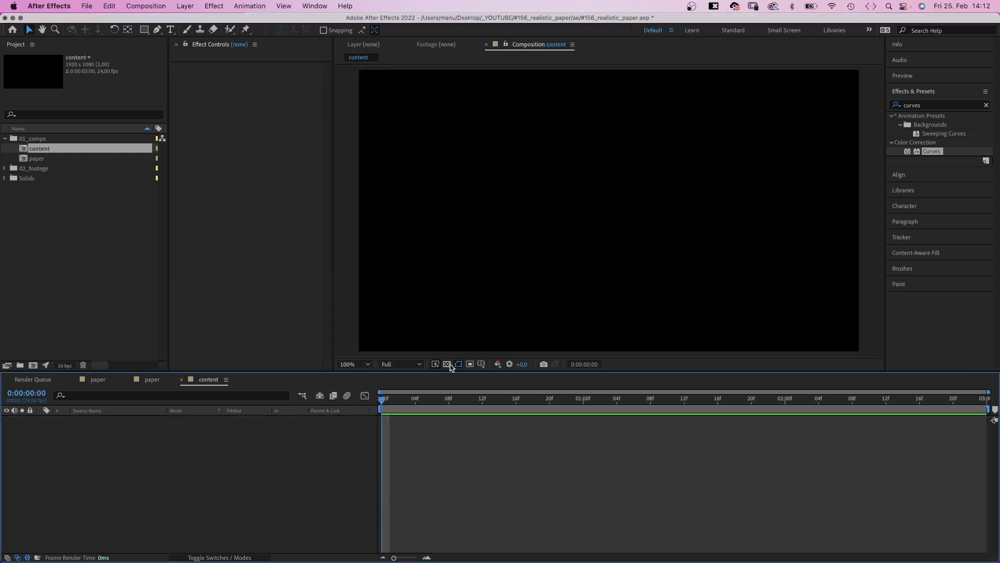
click(447, 365)
Type the text 'Paper' and move it to the centre of the frame
click(172, 31)
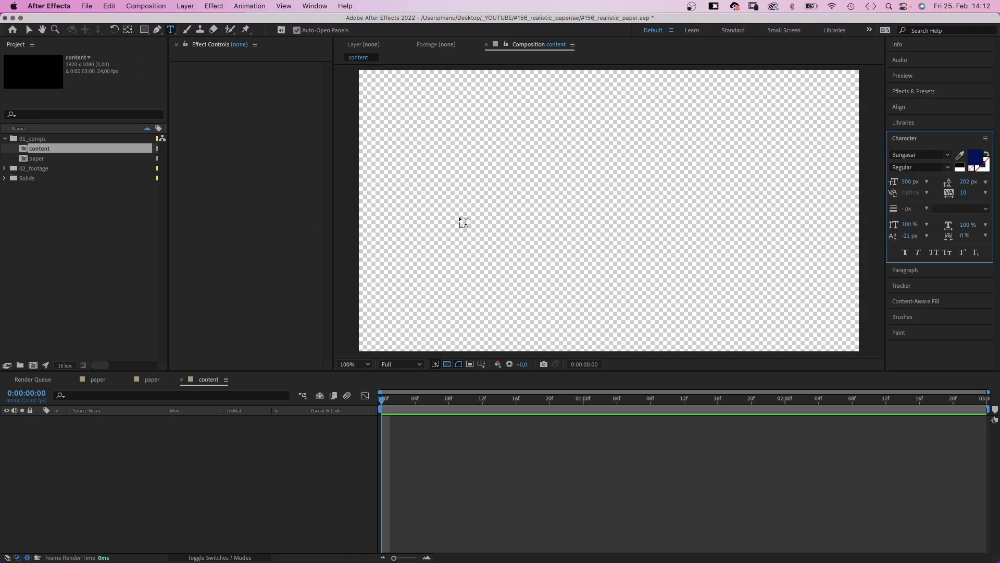
click(498, 216)
text(Paper)
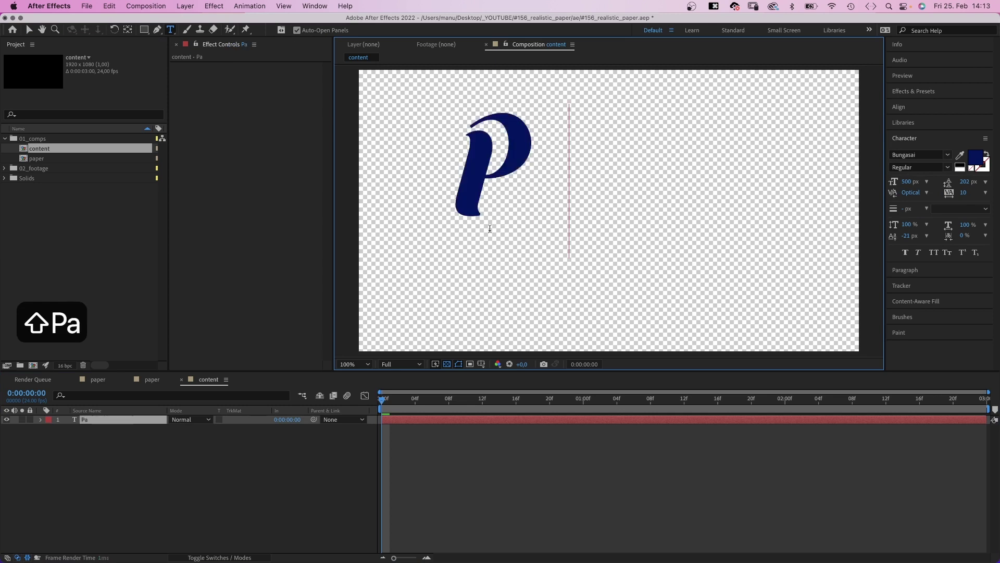
click(29, 31)
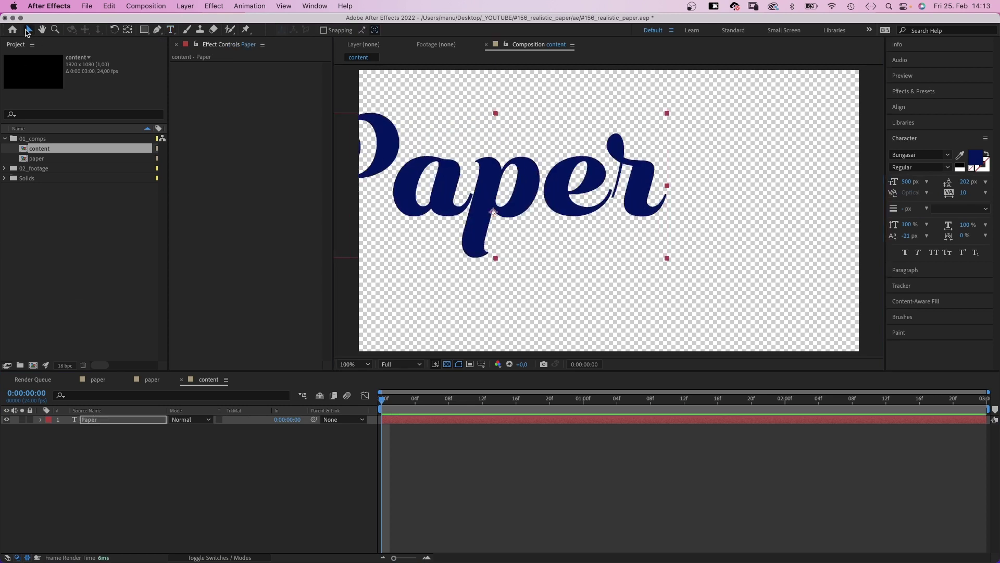
drag(485, 181, 603, 228)
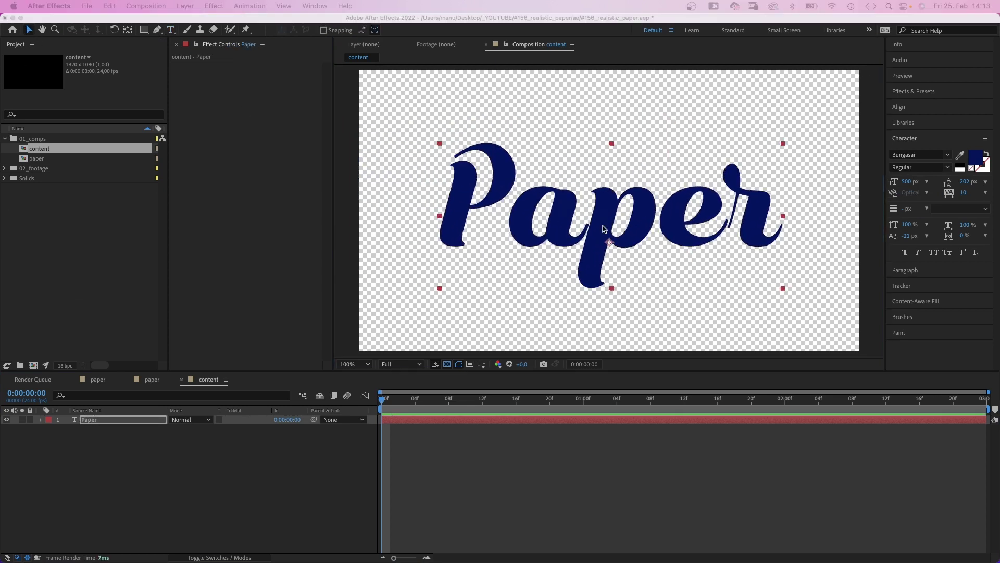
Combine the content and paper comps into a new composition, content 3
shift+click(41, 158)
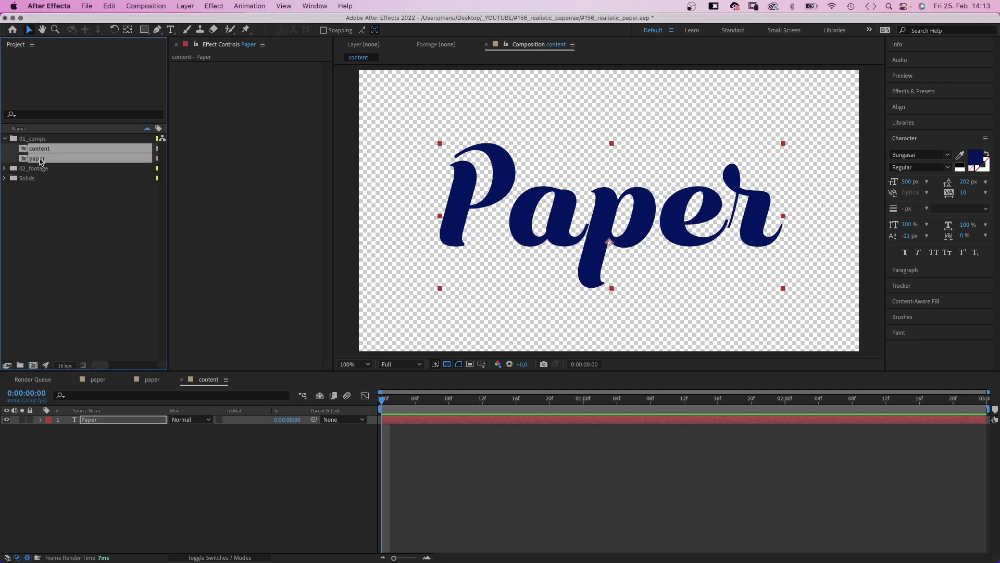
drag(40, 158, 33, 365)
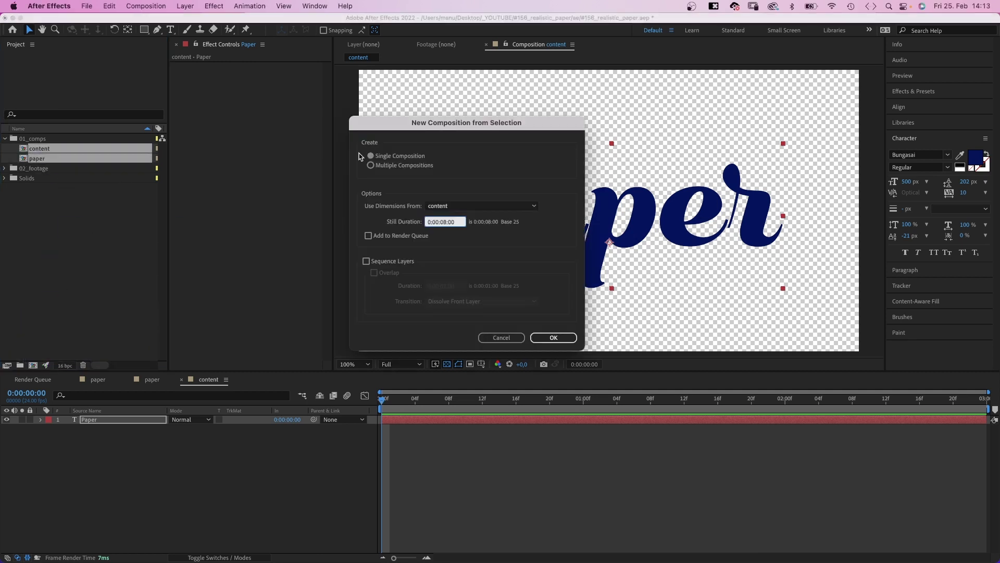
click(540, 340)
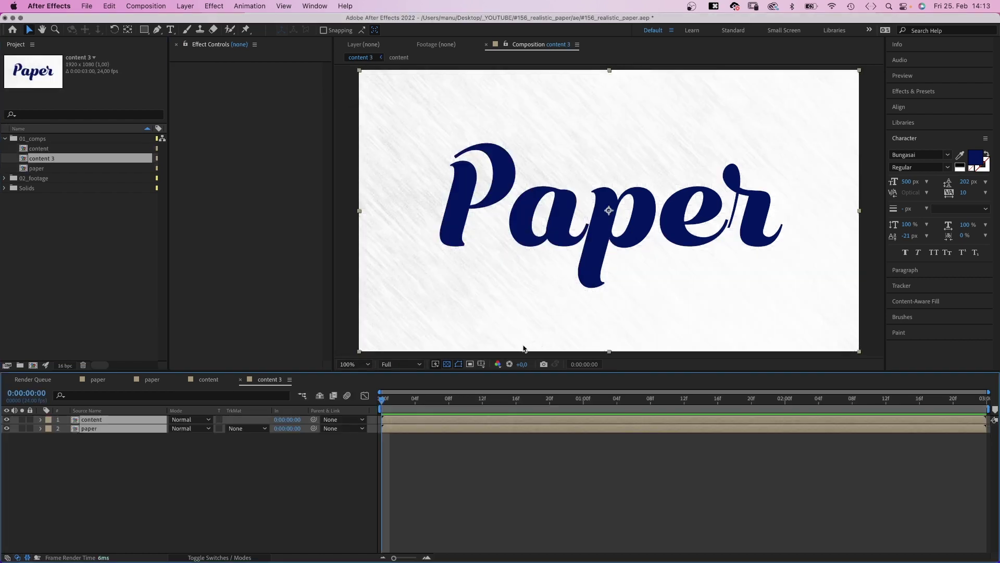
key(super+5)
Duplicate the paper layer, place the copy on top, and set content's track matte to Luma
click(156, 453)
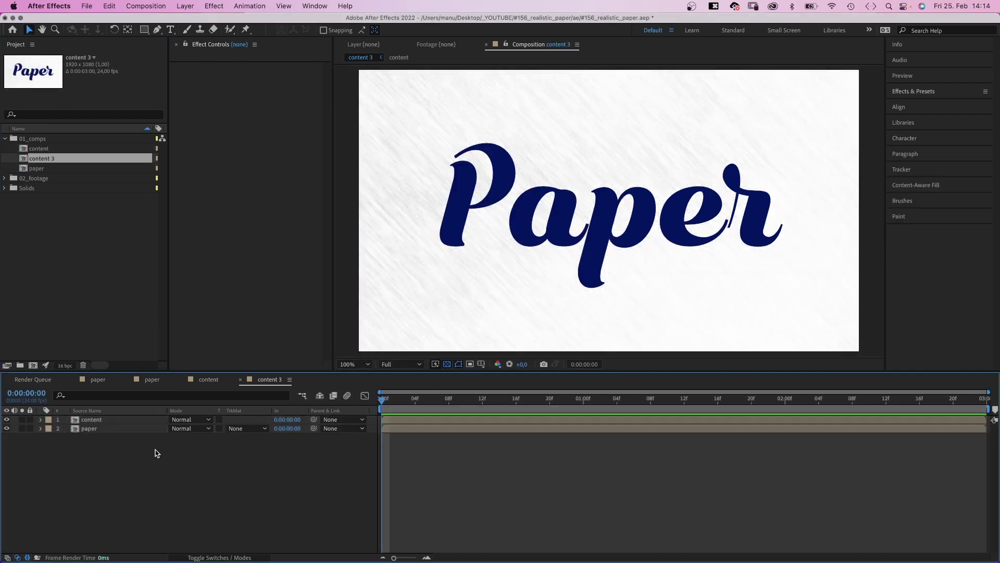
click(99, 428)
key(super+d)
drag(99, 429, 98, 418)
click(246, 428)
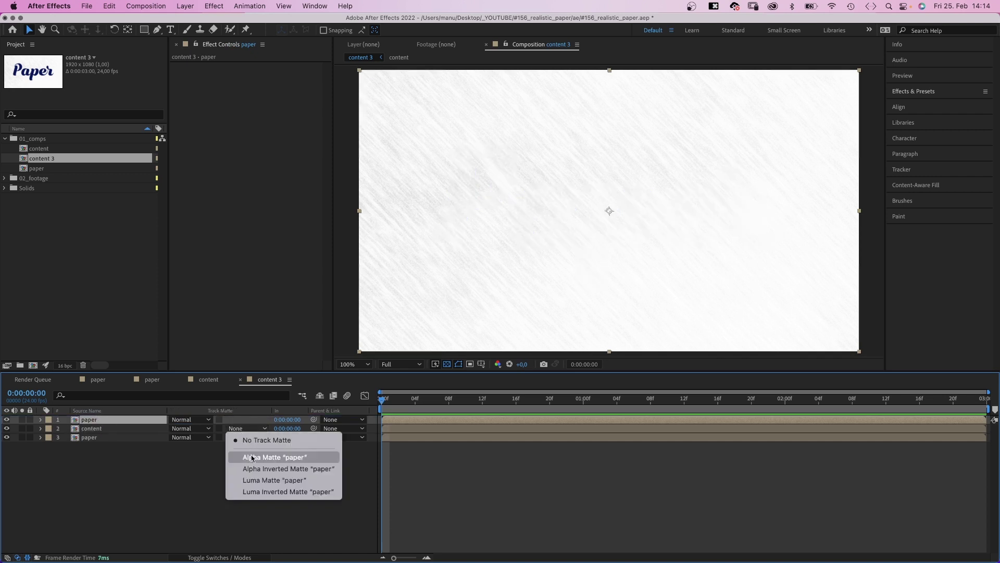
click(249, 480)
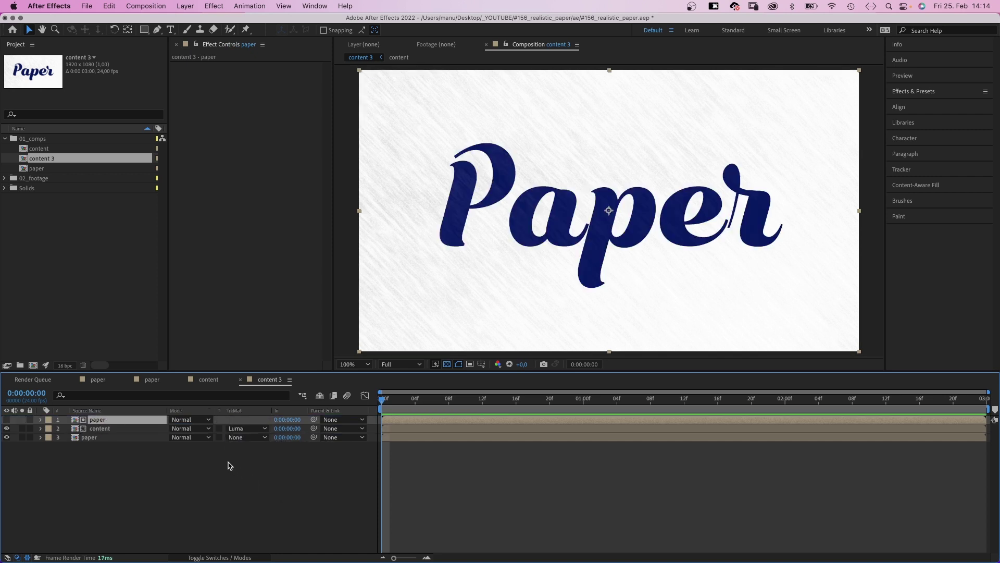
Apply Curves to the top paper layer and bow the curve downward to darken midtones
click(915, 95)
click(927, 104)
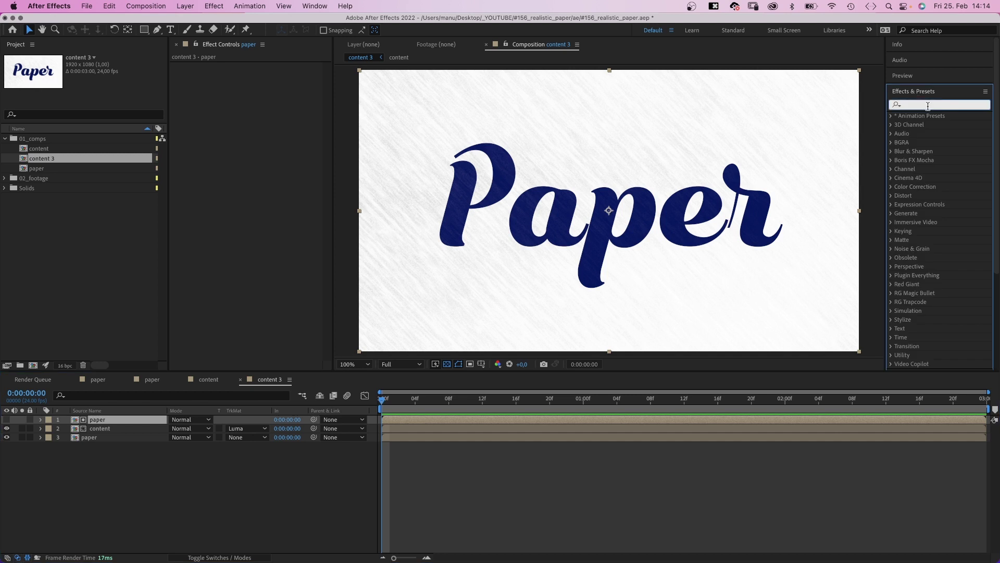
text(curves)
drag(910, 152, 900, 158)
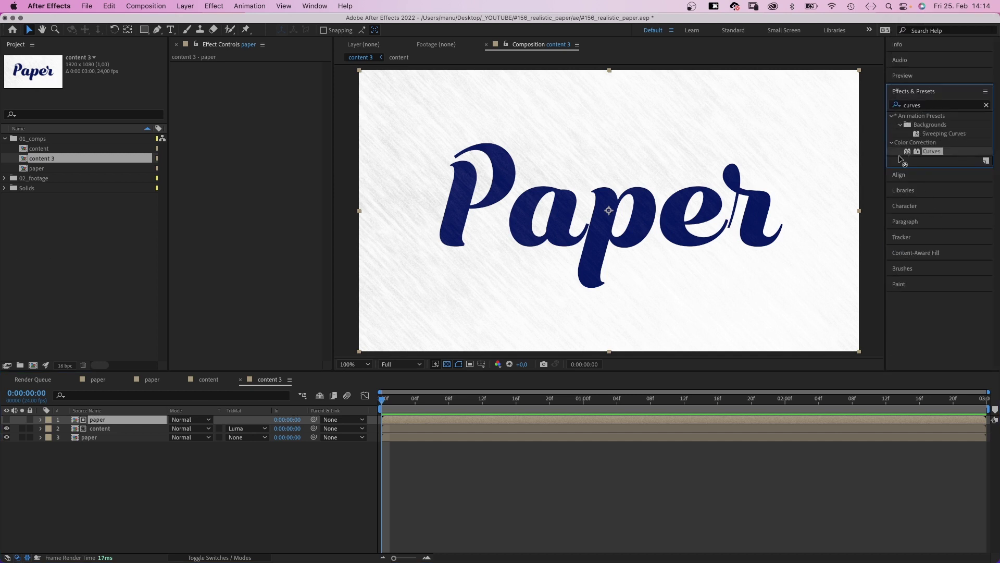
drag(200, 105, 201, 107)
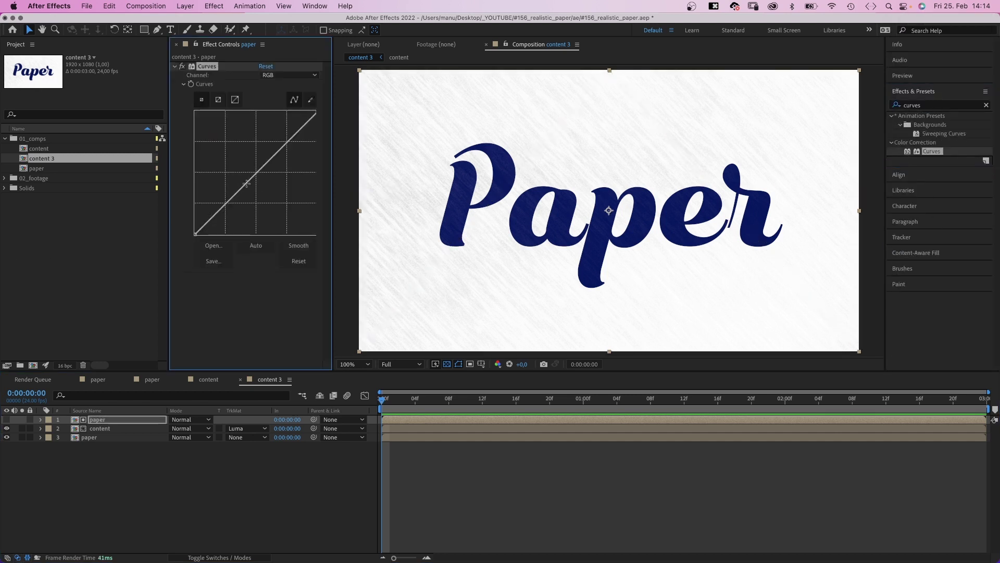
drag(228, 201, 250, 200)
drag(288, 156, 285, 161)
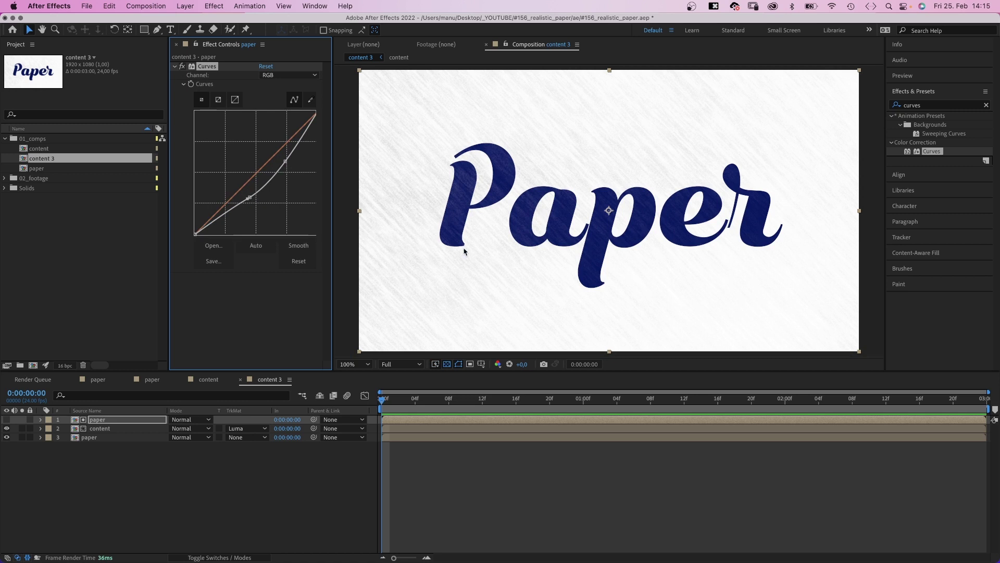
Apply the Displacement Map effect to the content layer
click(99, 429)
double_click(916, 105)
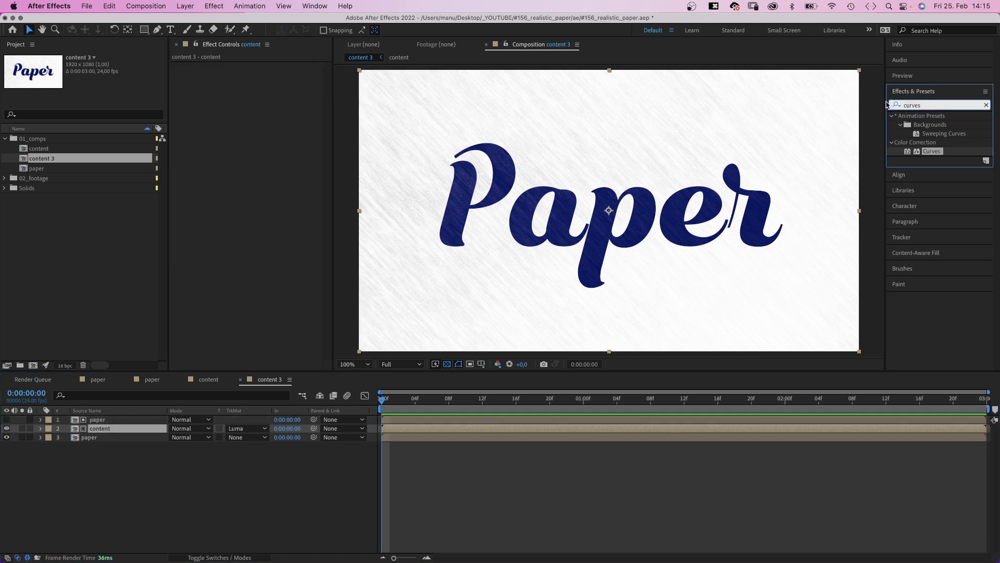
text(displacm)
key(BackSpace)
text(ement)
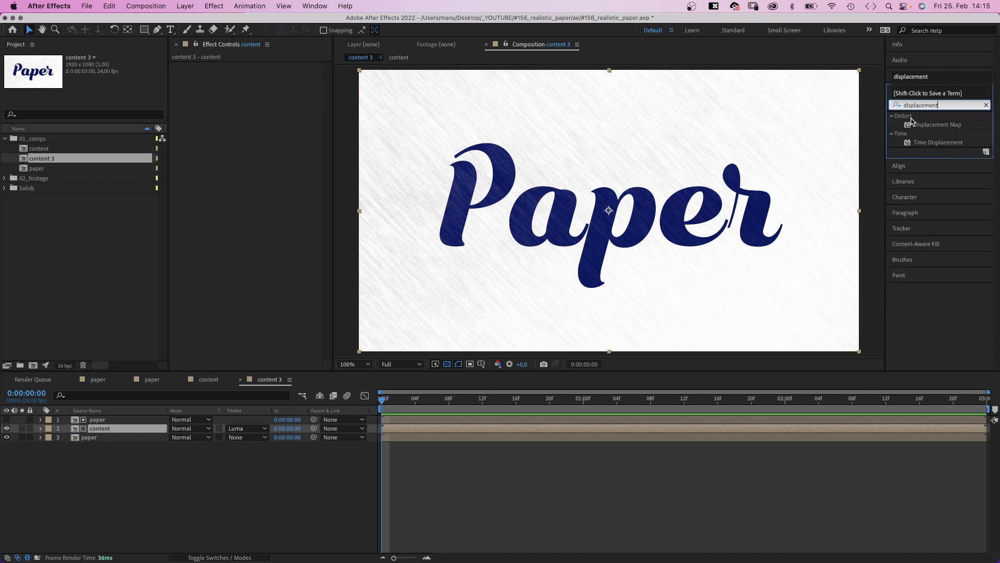
drag(912, 120, 231, 95)
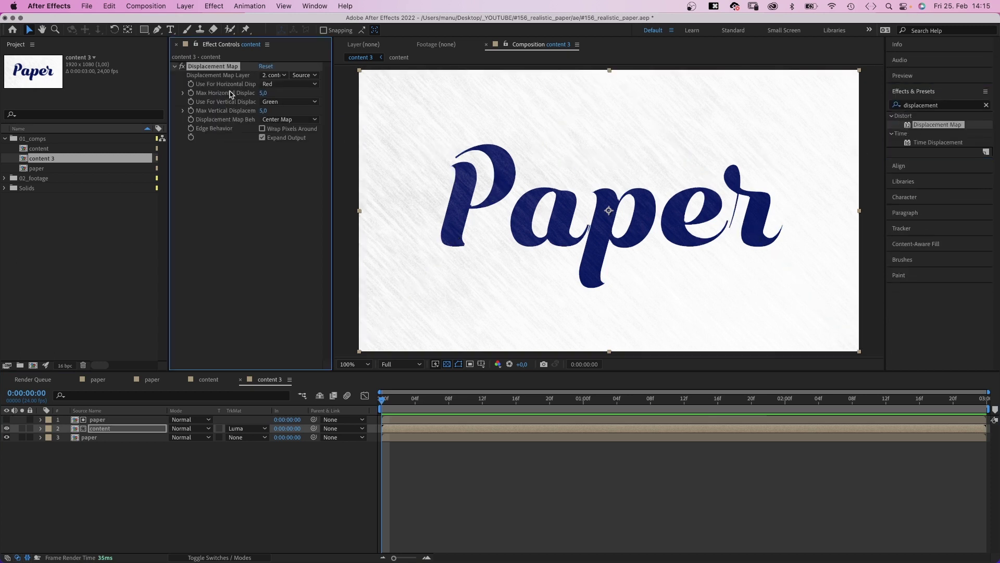
Set the Displacement Map Layer to 1. paper using Effects & Masks
click(266, 76)
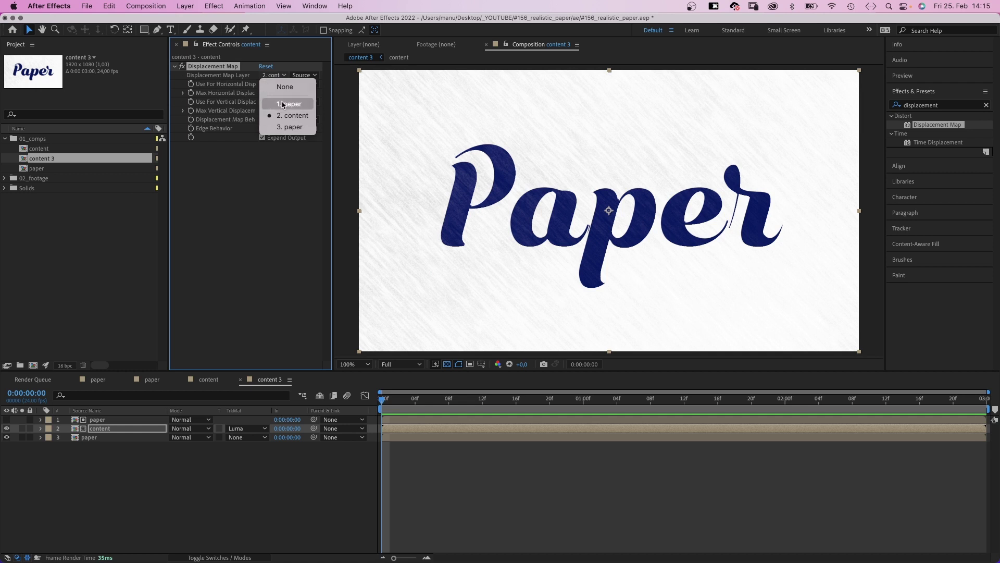
click(283, 104)
click(303, 75)
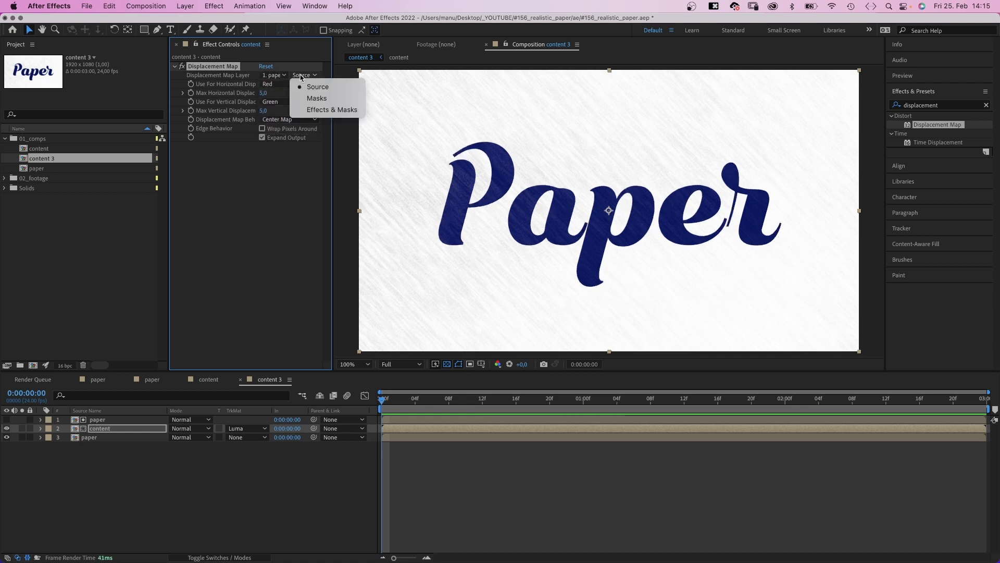
click(302, 109)
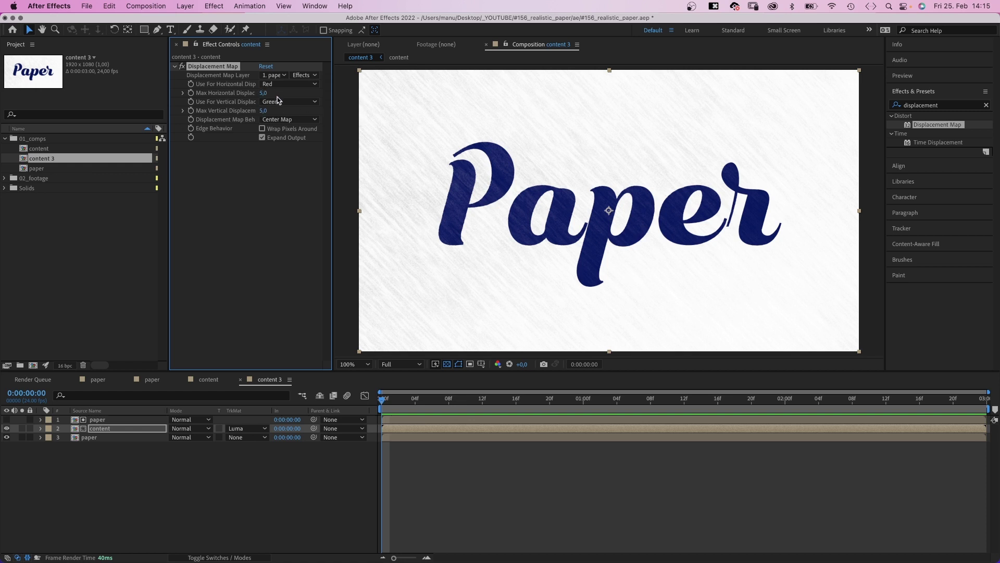
Test a horizontal displacement of 91 at 200% zoom, then undo it
click(348, 267)
key(period)
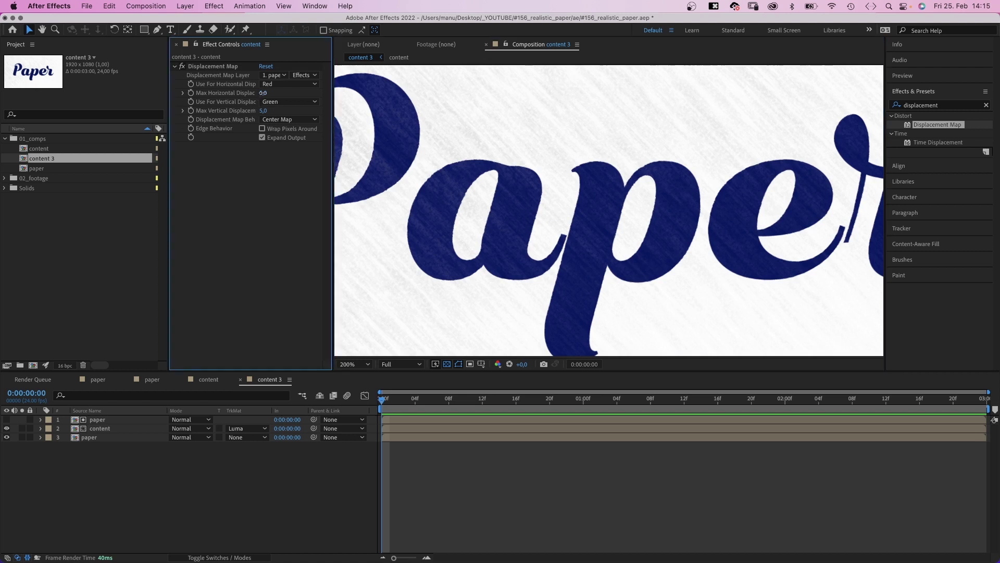
drag(263, 93, 293, 94)
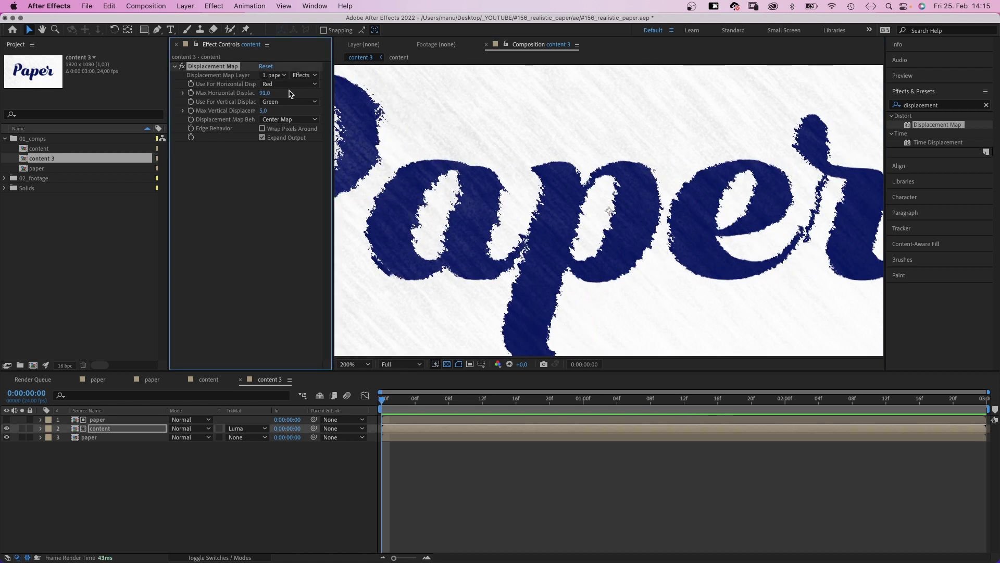
key(super+z)
key(comma)
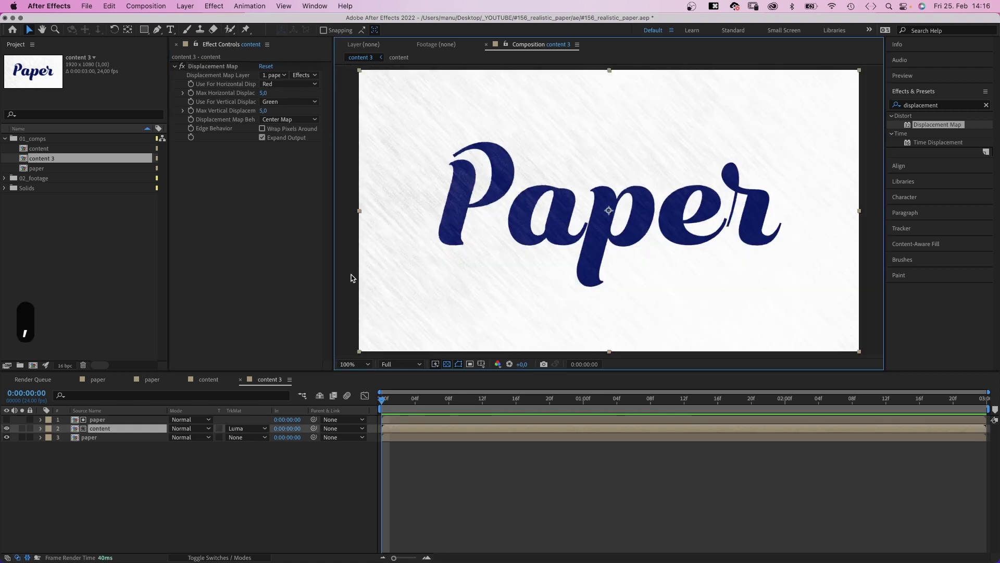
Duplicate the content layer, then paste a hidden copy of the medium noise layer into content 3
key(super+d)
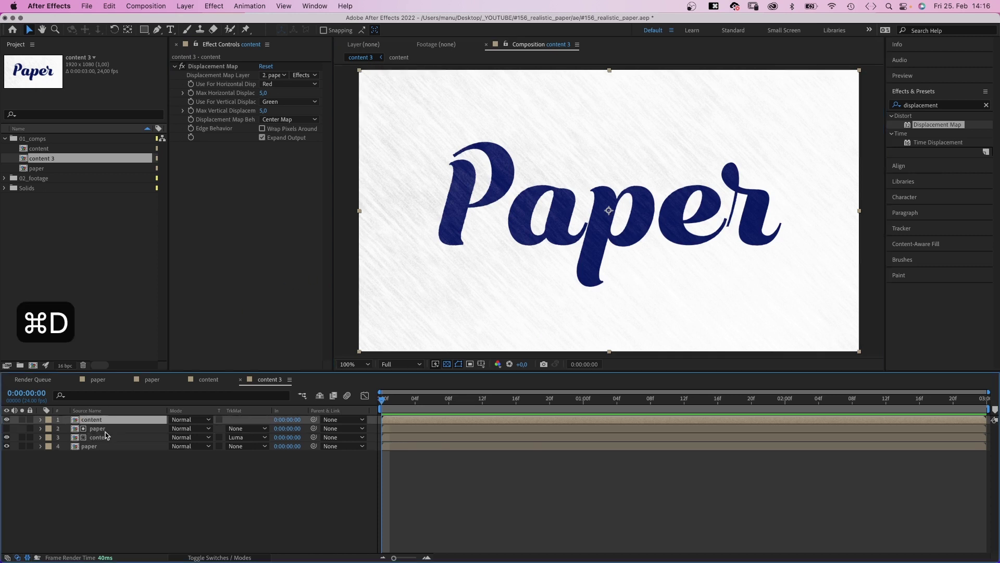
double_click(35, 168)
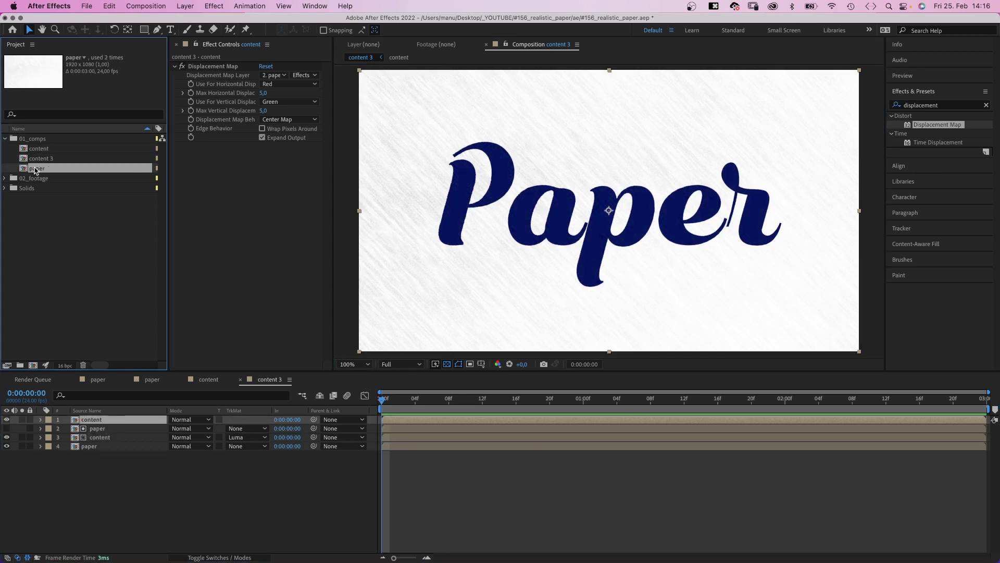
click(96, 493)
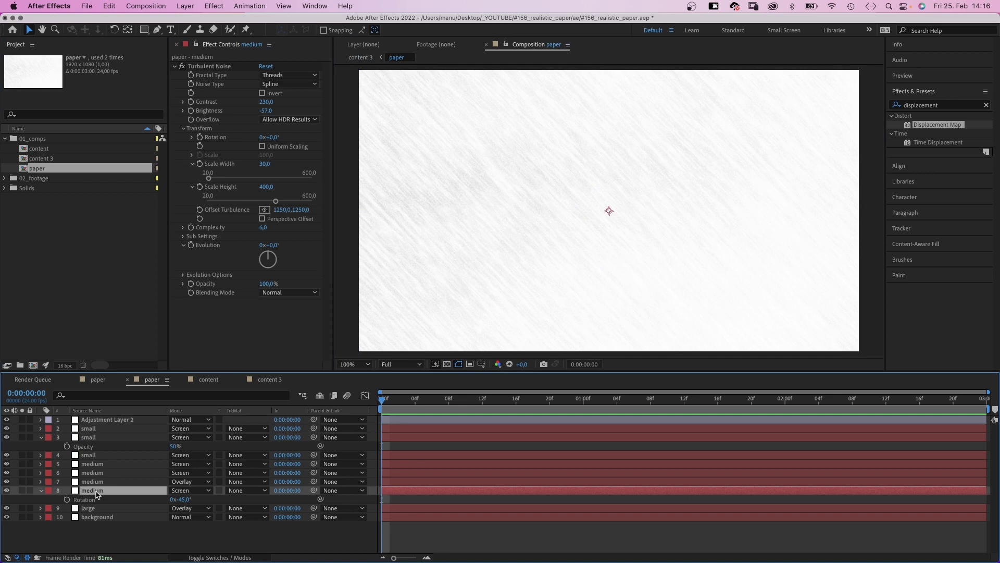
key(super+c)
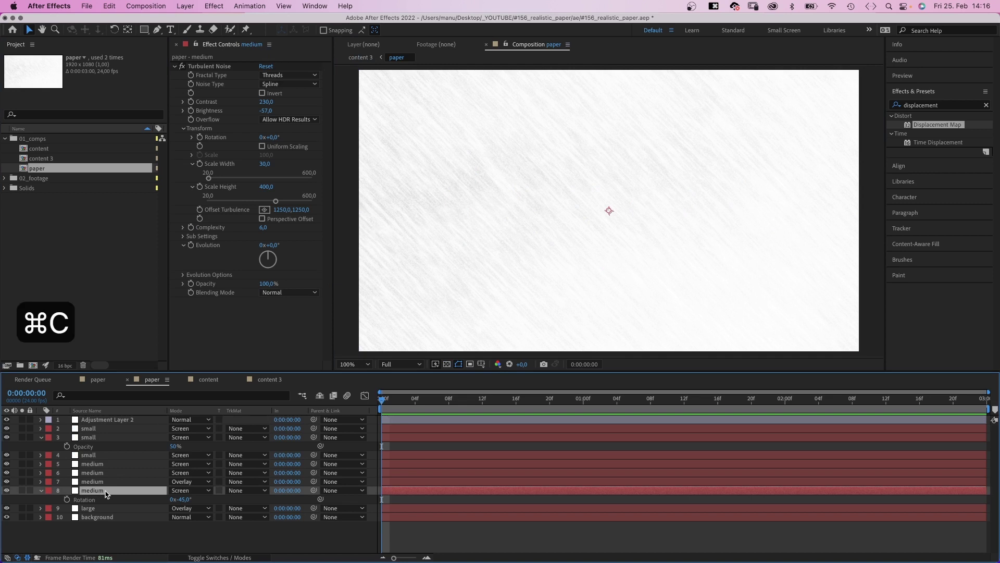
double_click(48, 159)
key(super+v)
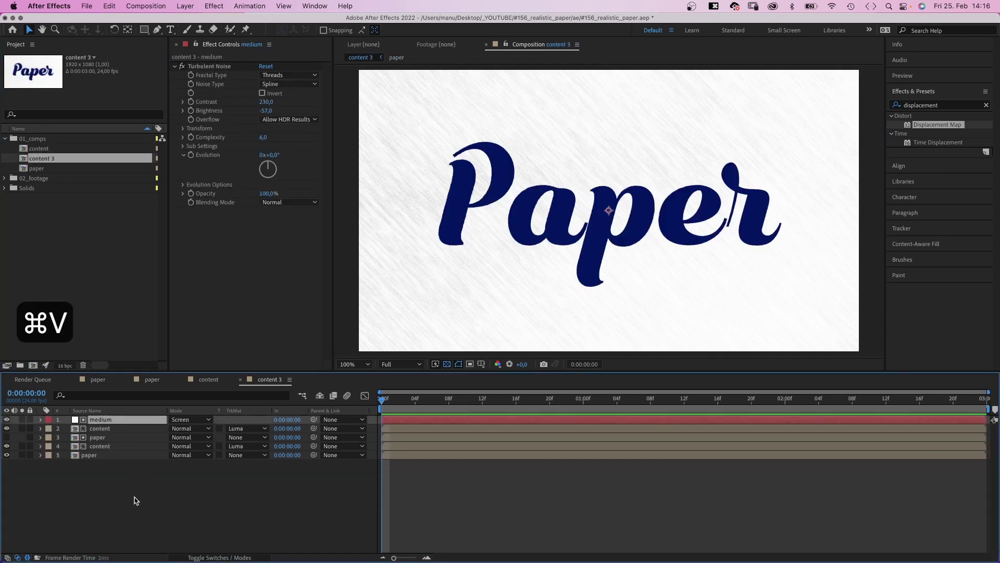
click(7, 420)
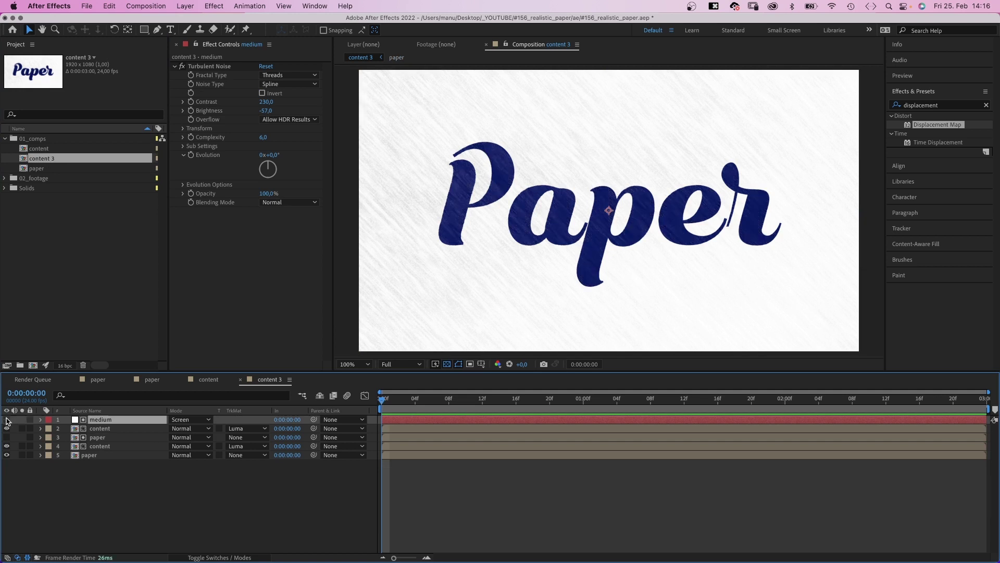
Set the content layer's Displacement Map Layer to 1. medium
click(99, 429)
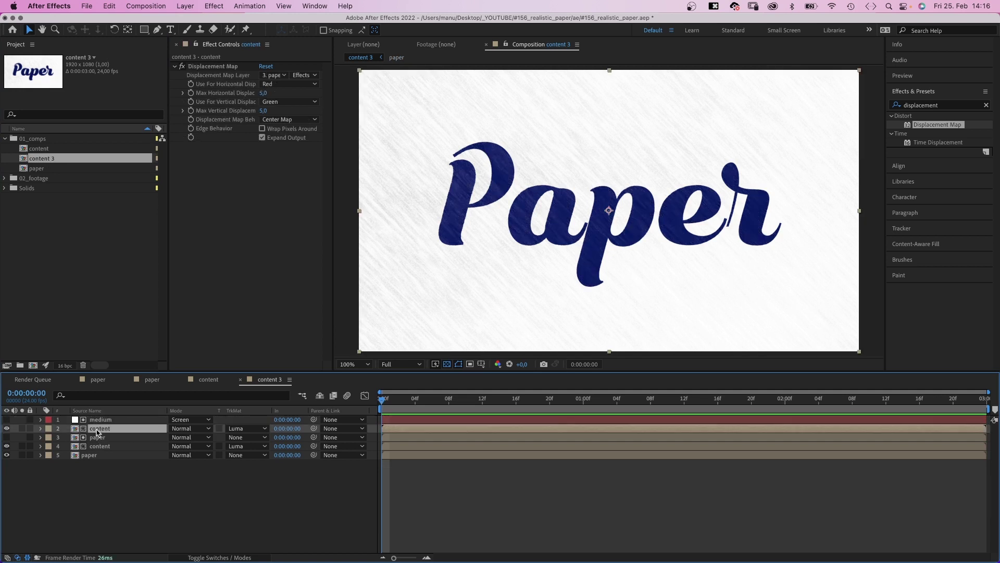
click(273, 75)
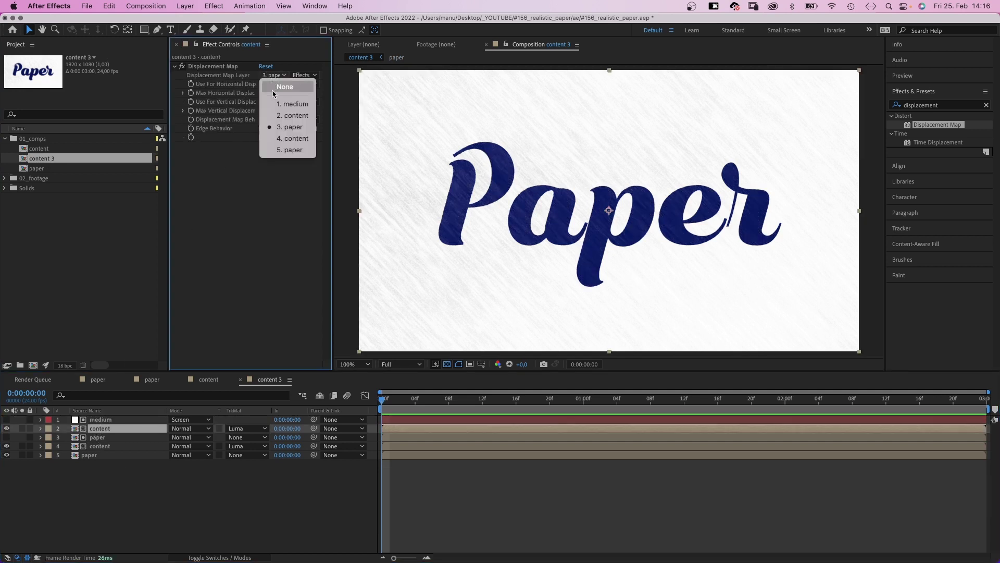
click(272, 101)
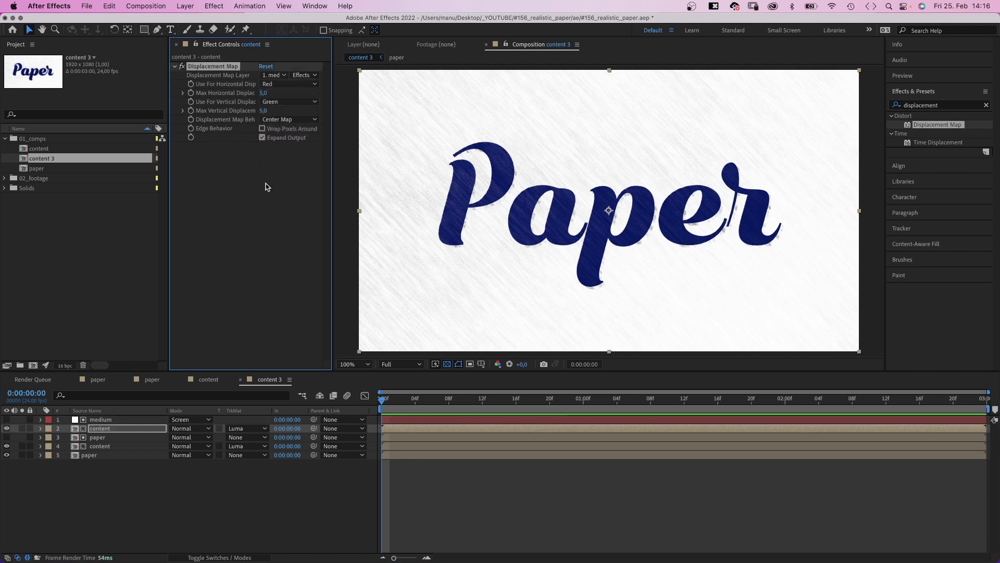
Set the medium layer to Normal mode with contrast 175, brightness -5, and scale 100 by 100
click(190, 421)
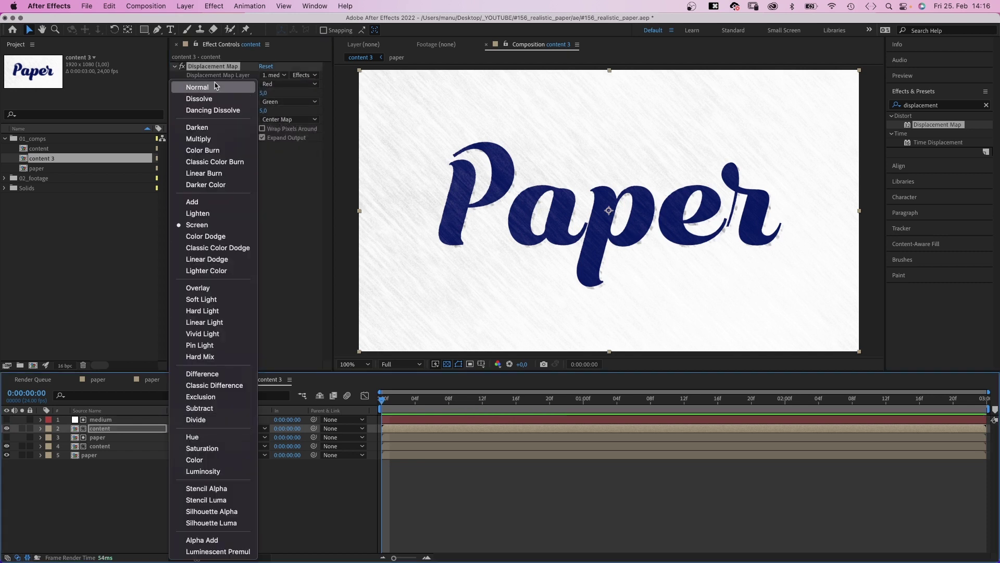
click(199, 86)
click(266, 103)
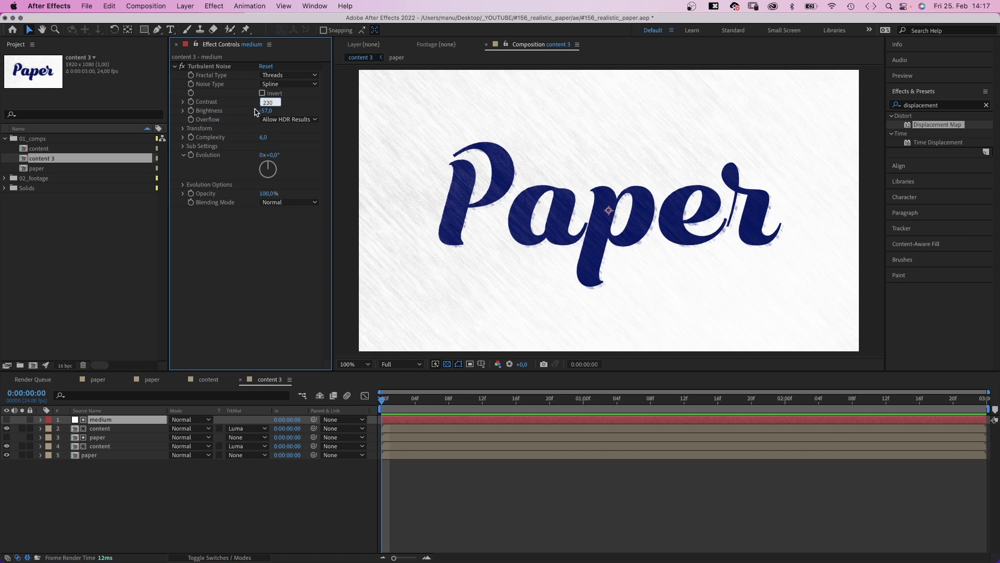
text(175)
key(Return)
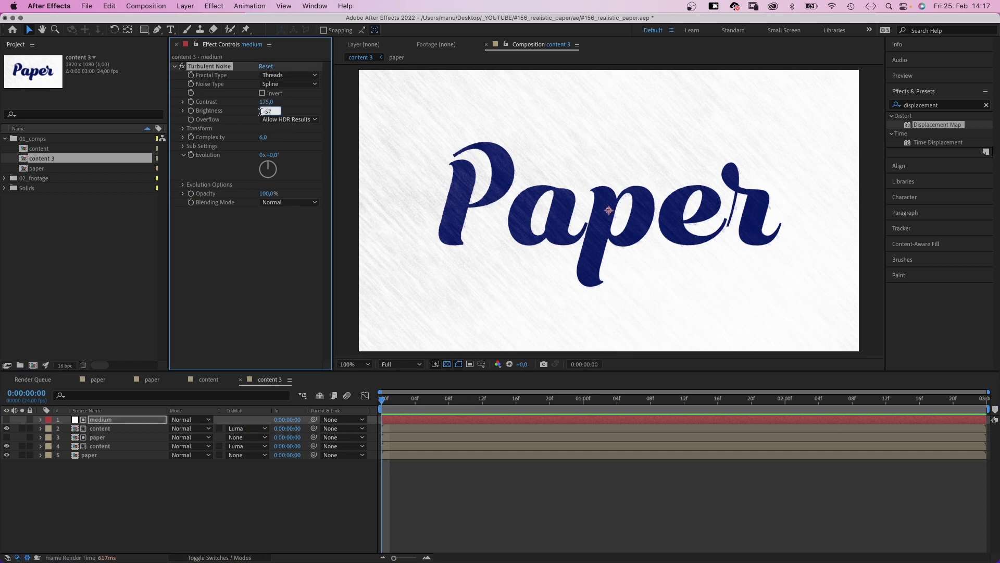
text(-5)
key(Return)
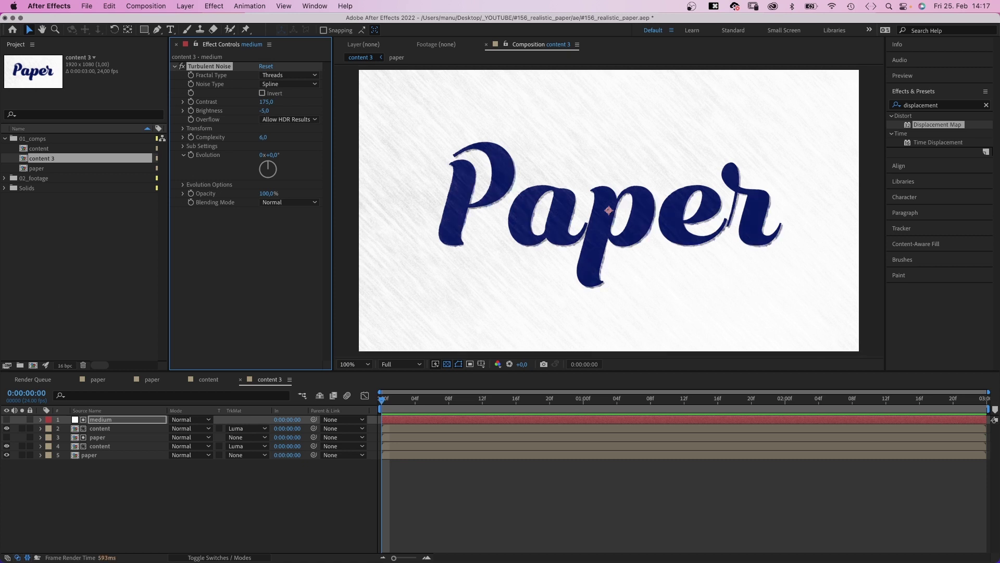
click(183, 128)
text(100)
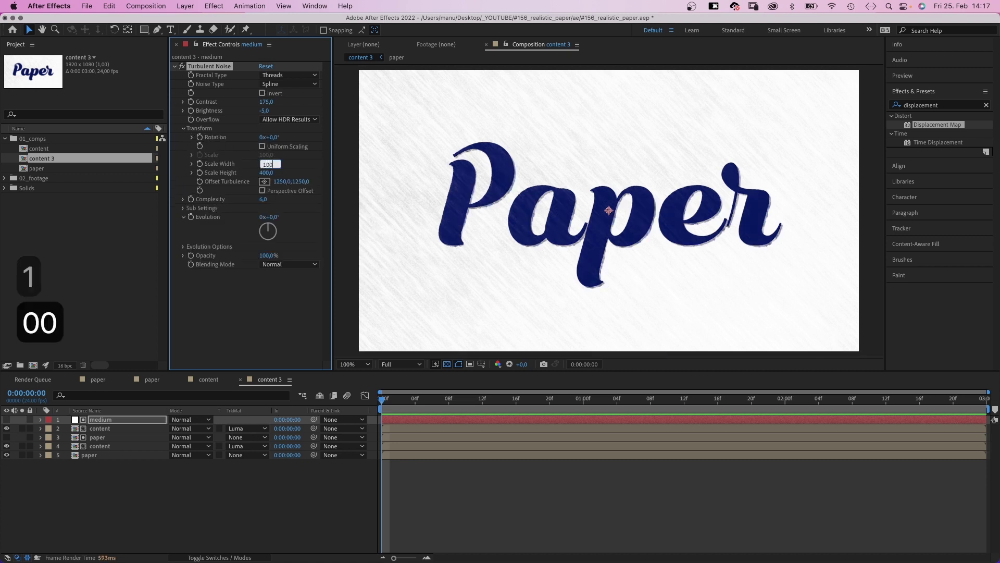
key(Tab)
text(100)
key(Return)
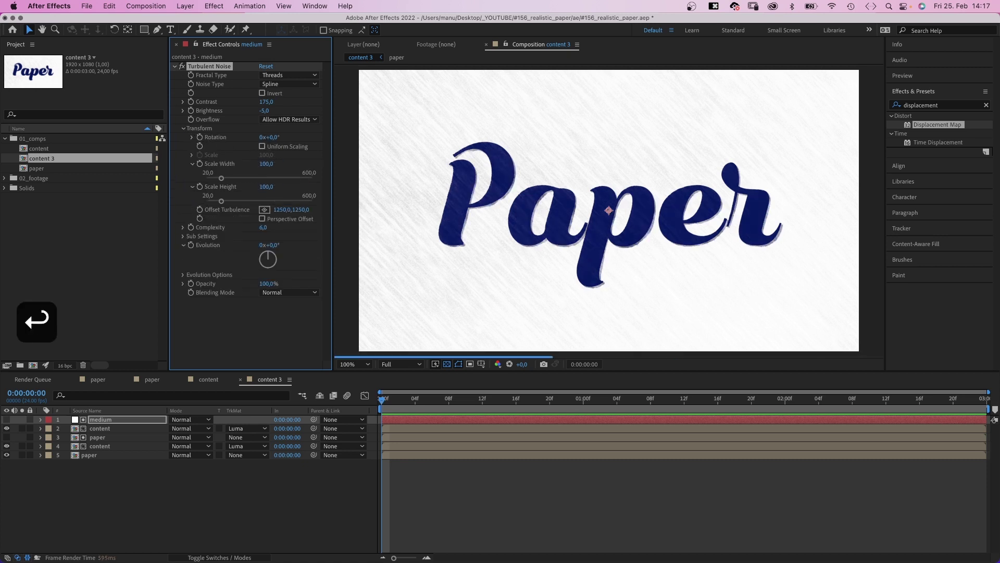
Set content's max horizontal and vertical displacement to 15, then raise the noise contrast to 241
click(105, 429)
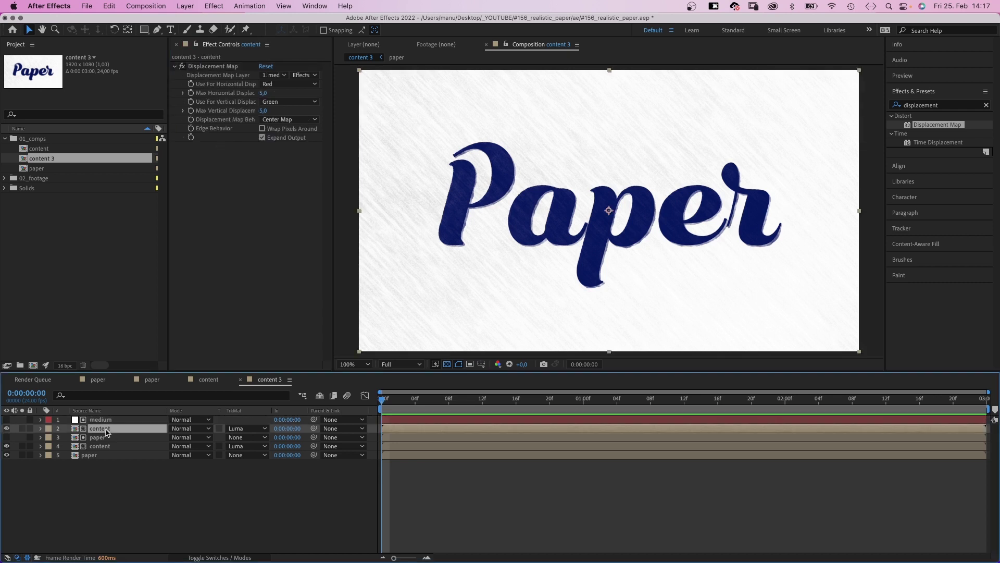
click(260, 92)
text(15)
key(Tab)
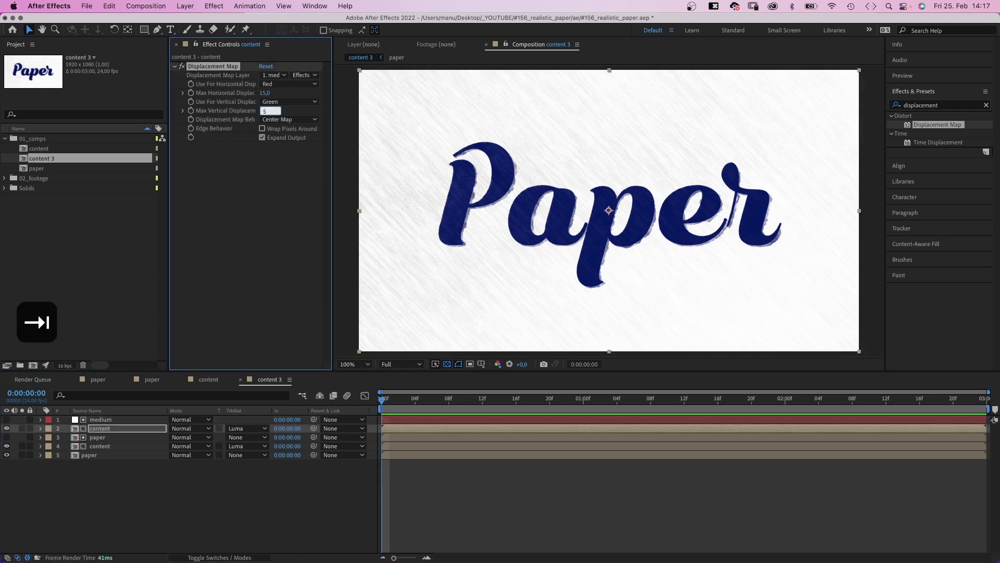
text(15)
key(Return)
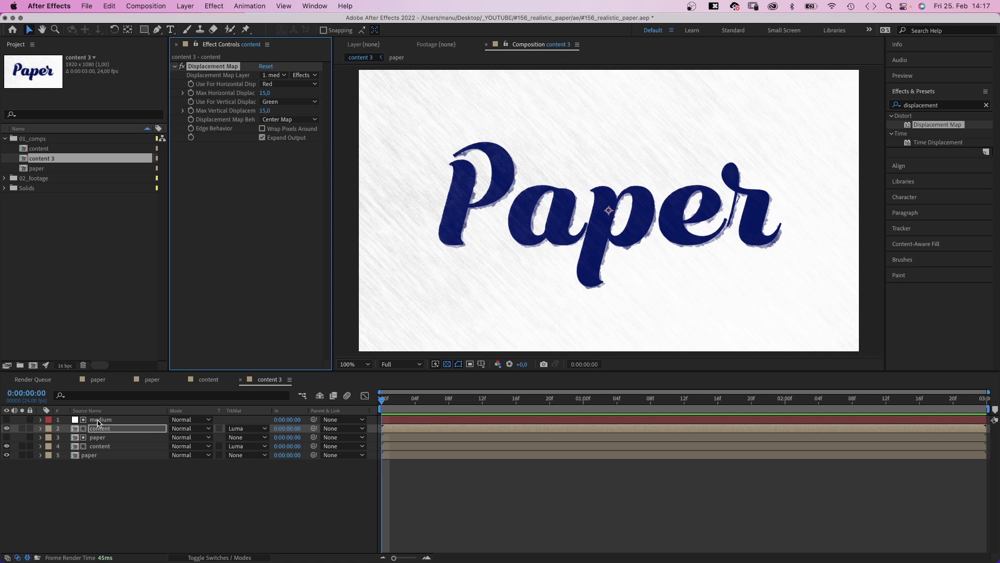
click(99, 419)
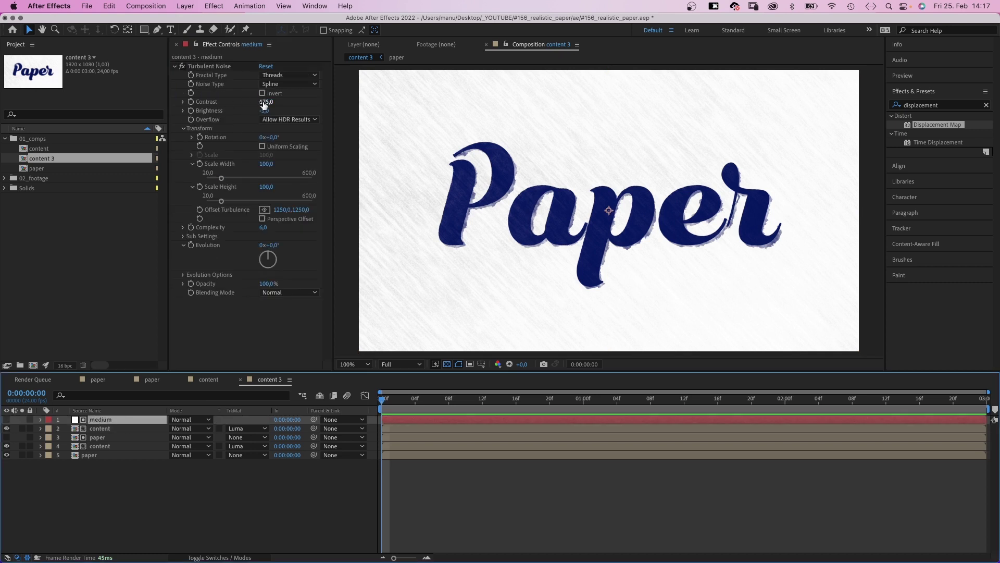
drag(264, 104, 322, 88)
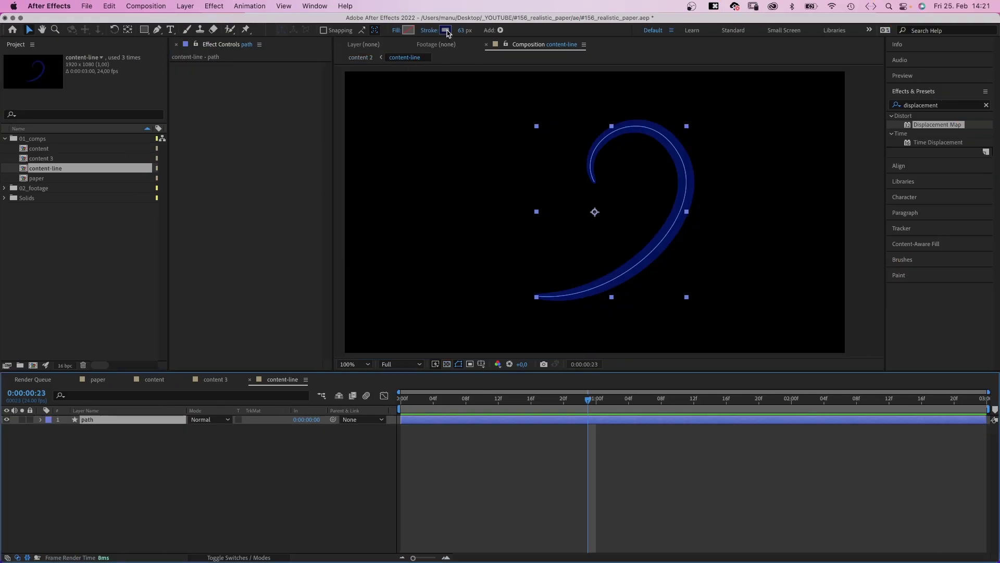
Show the transparency grid and expand the swoosh shape's path and stroke properties
click(447, 364)
click(42, 420)
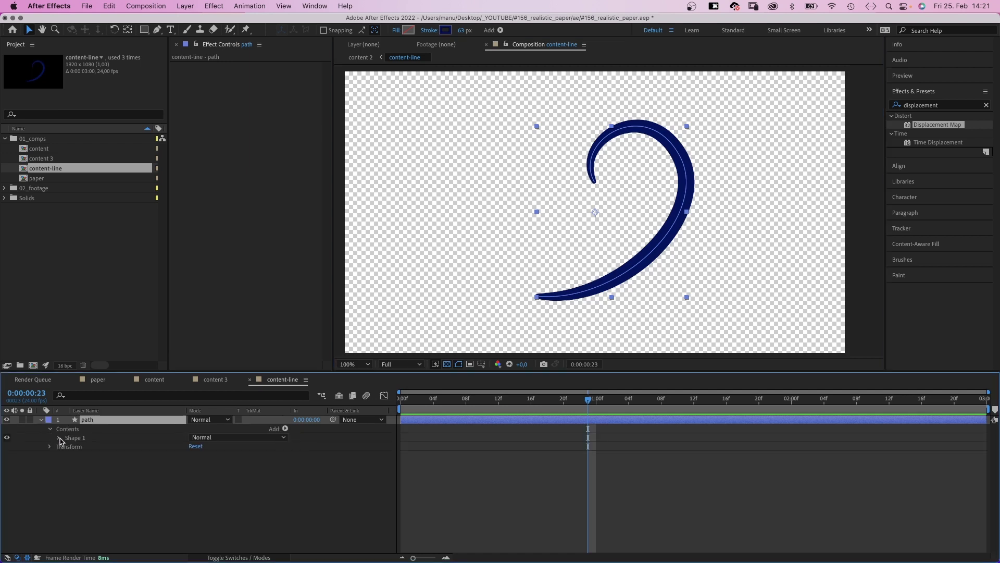
click(59, 438)
click(97, 438)
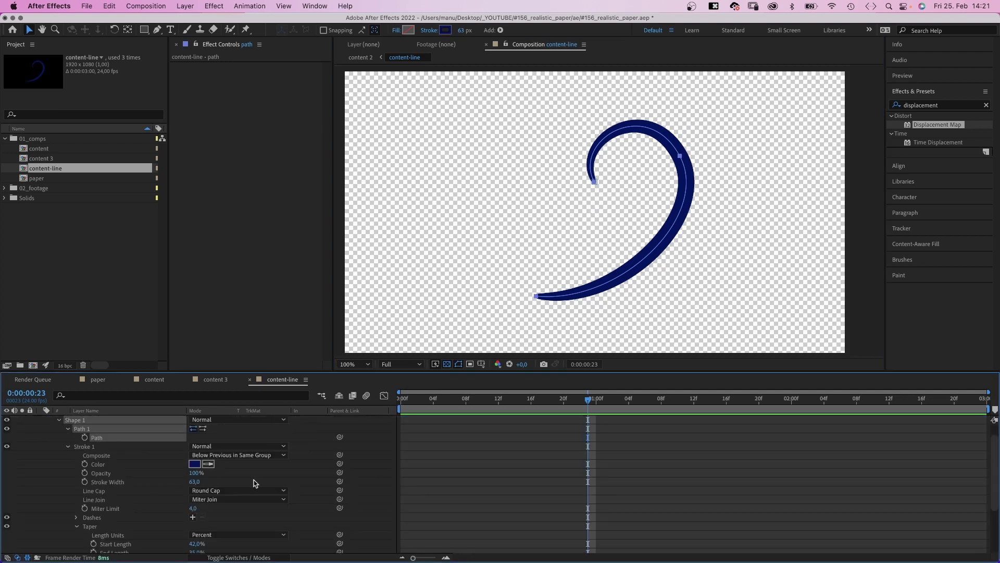
drag(991, 478, 986, 527)
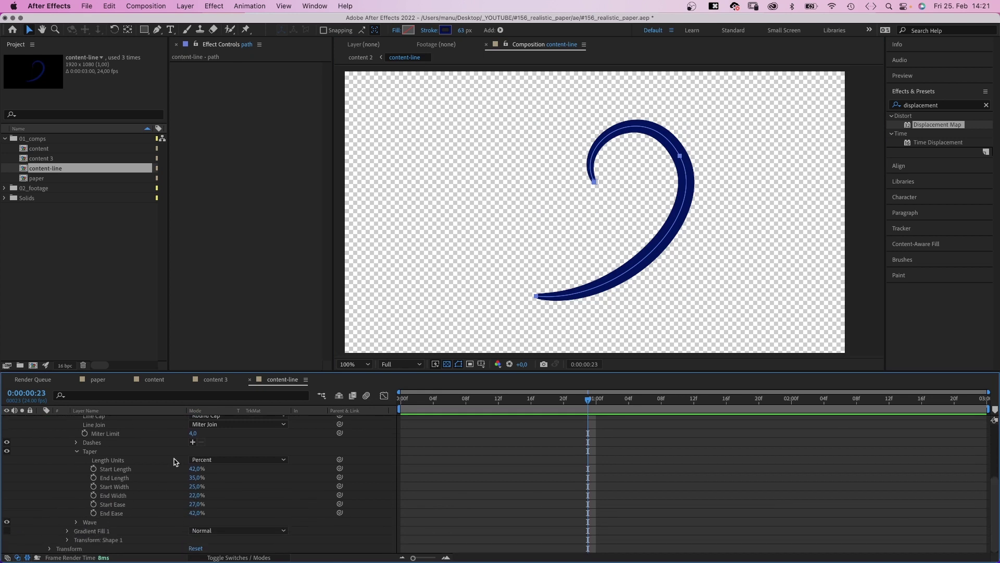
drag(997, 505, 997, 477)
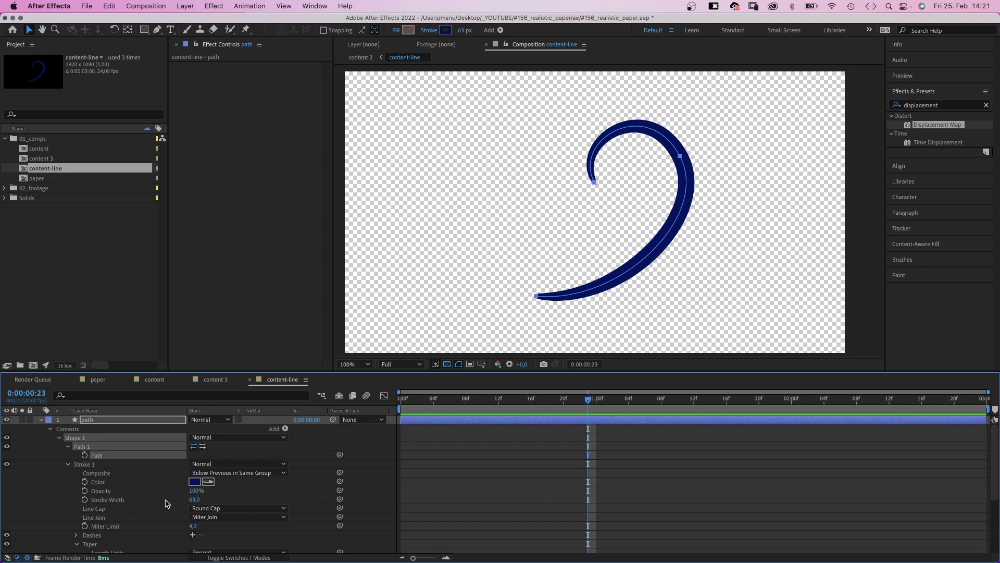
Add Trim Paths and keyframe End from 0% at frame 0 toward 100% at one second
click(286, 429)
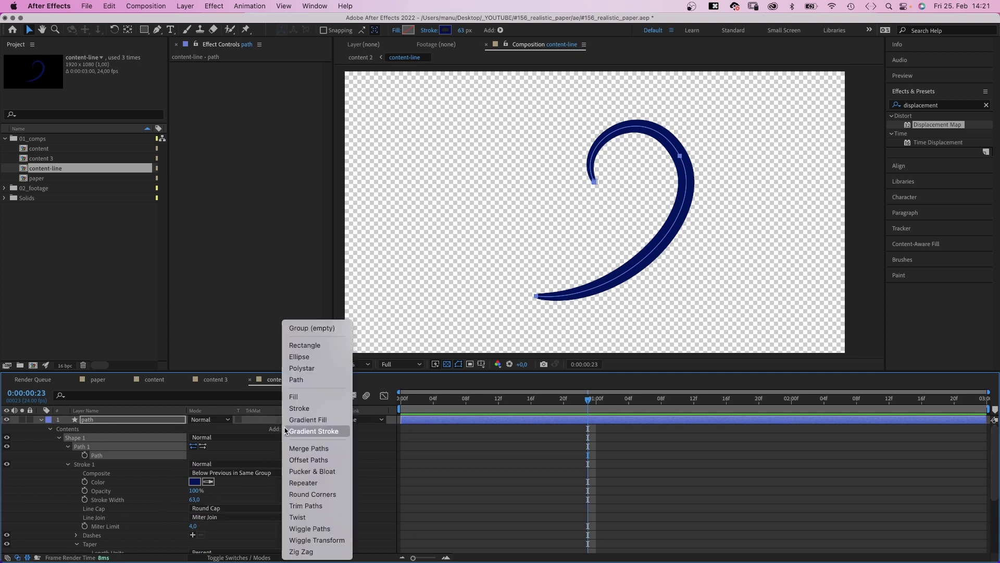
click(306, 506)
click(68, 464)
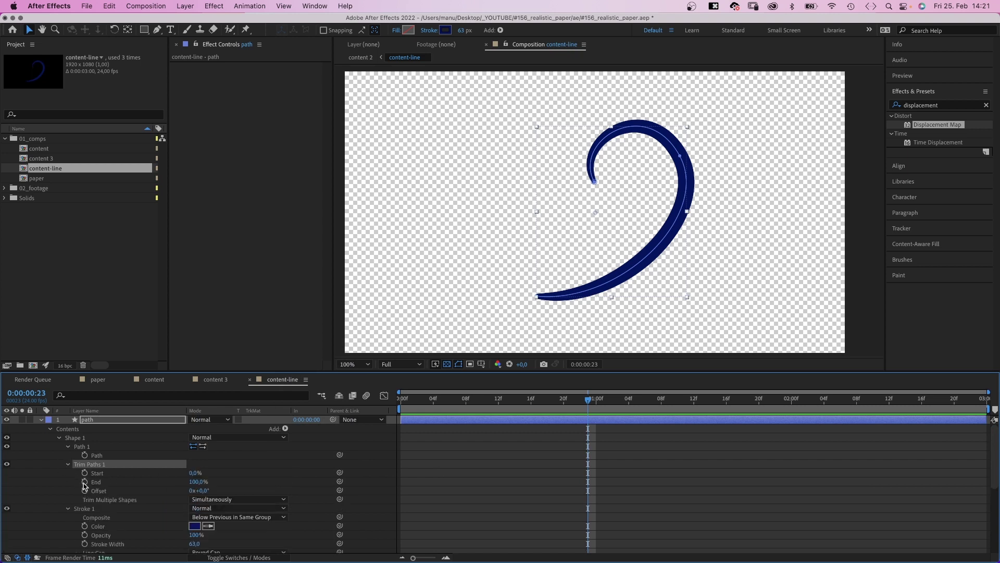
click(85, 483)
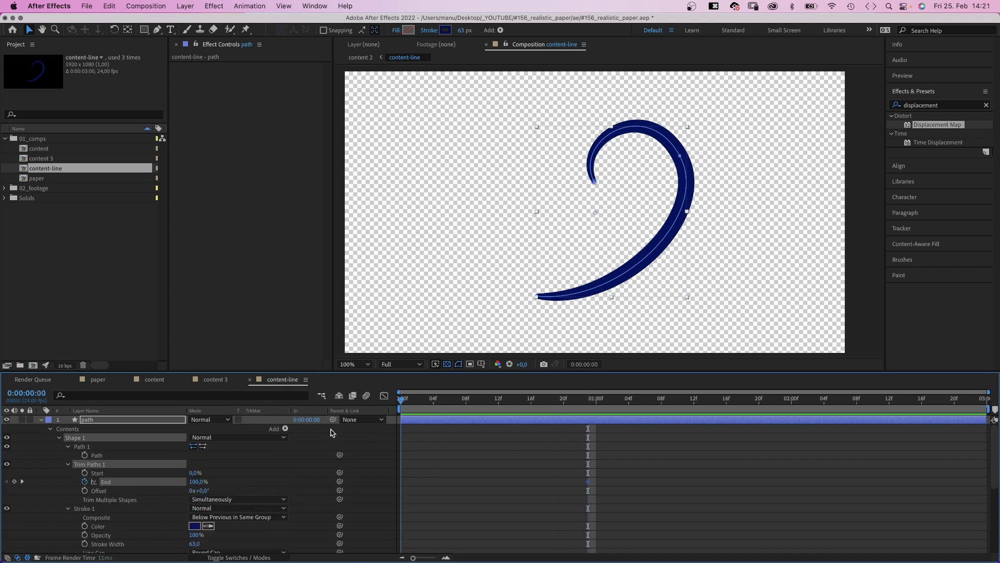
key(Home)
drag(198, 481, 141, 481)
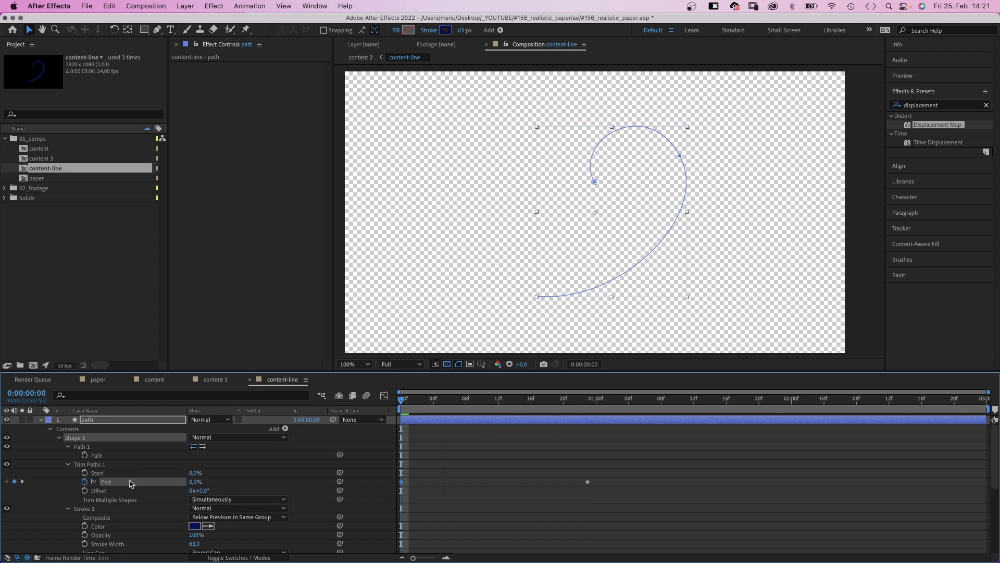
click(596, 399)
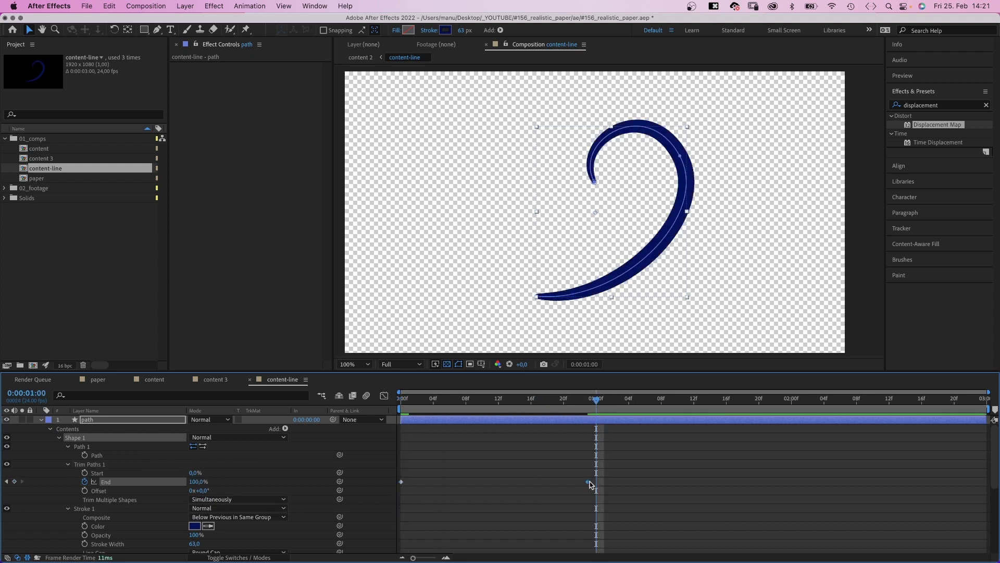
drag(628, 471, 396, 502)
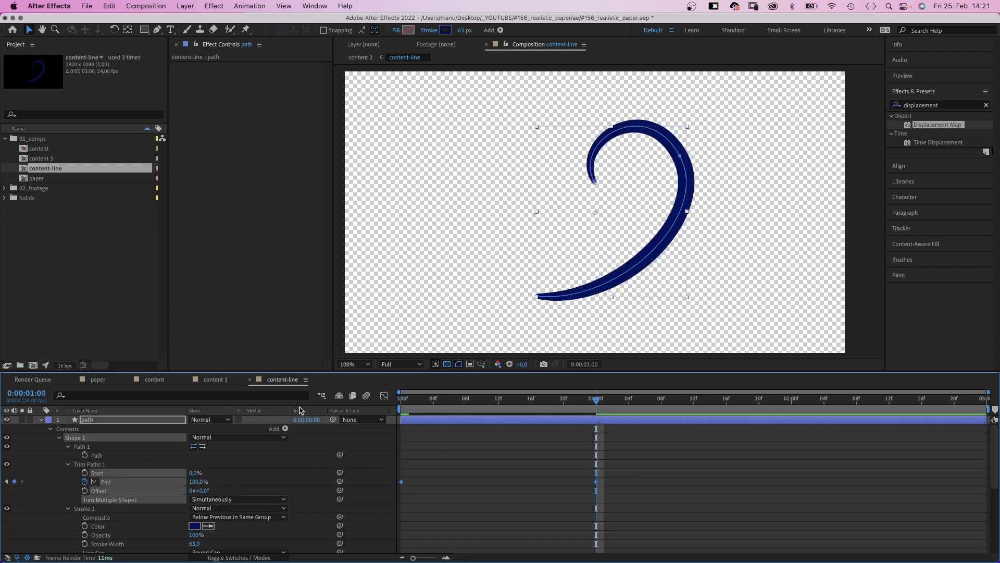
In content 3, replace both content layers with content-line and scrub to watch the swoosh draw on
double_click(40, 159)
click(98, 438)
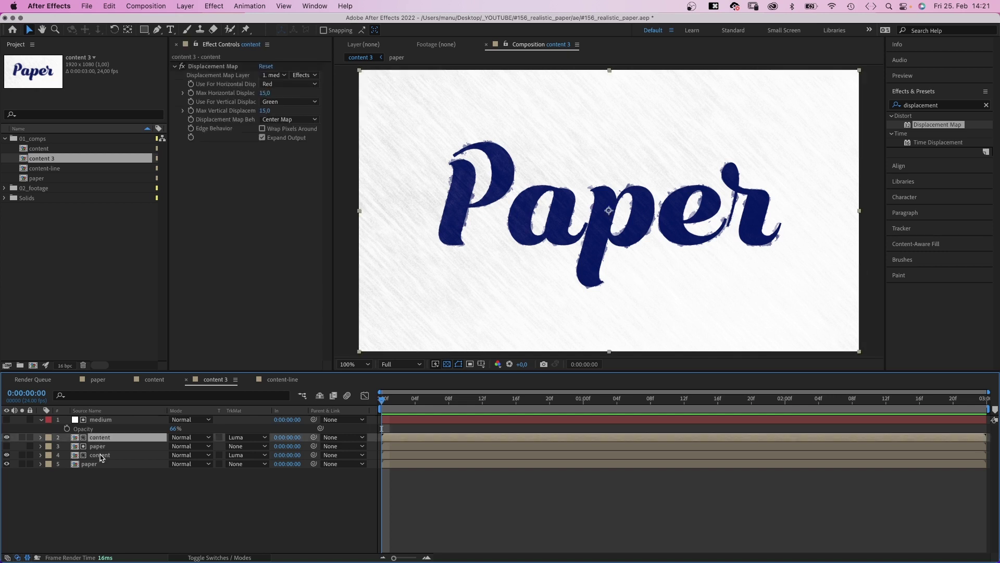
super+click(101, 456)
click(44, 169)
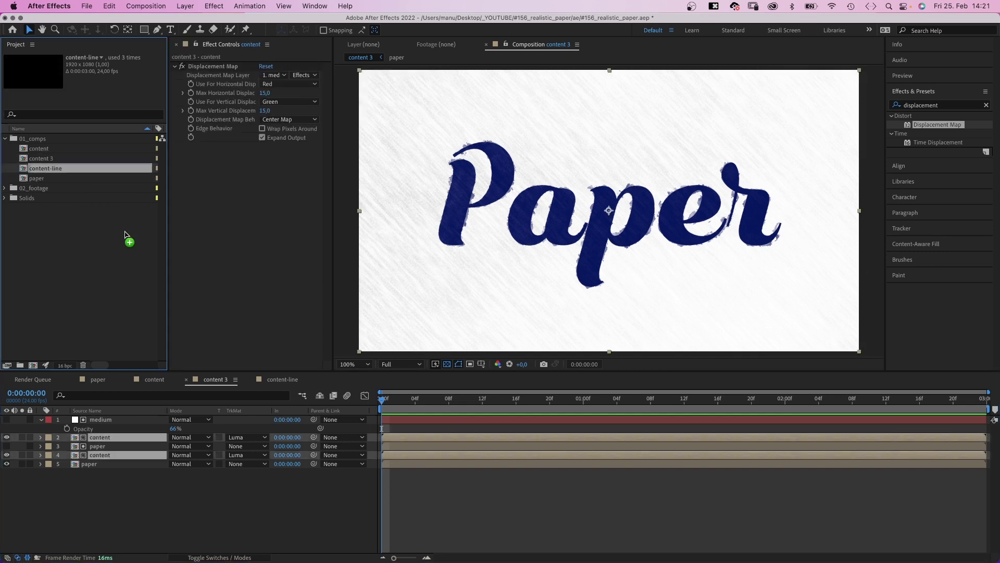
drag(102, 440, 99, 443)
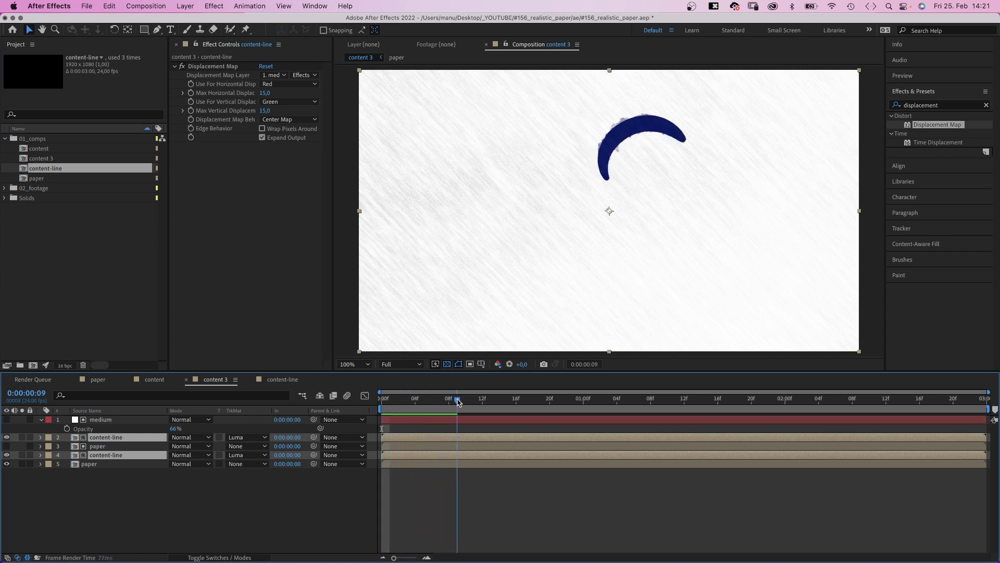
mouse_move(483, 401)
mouse_down()
mouse_move(625, 398)
mouse_move(382, 398)
mouse_up()
key(space)
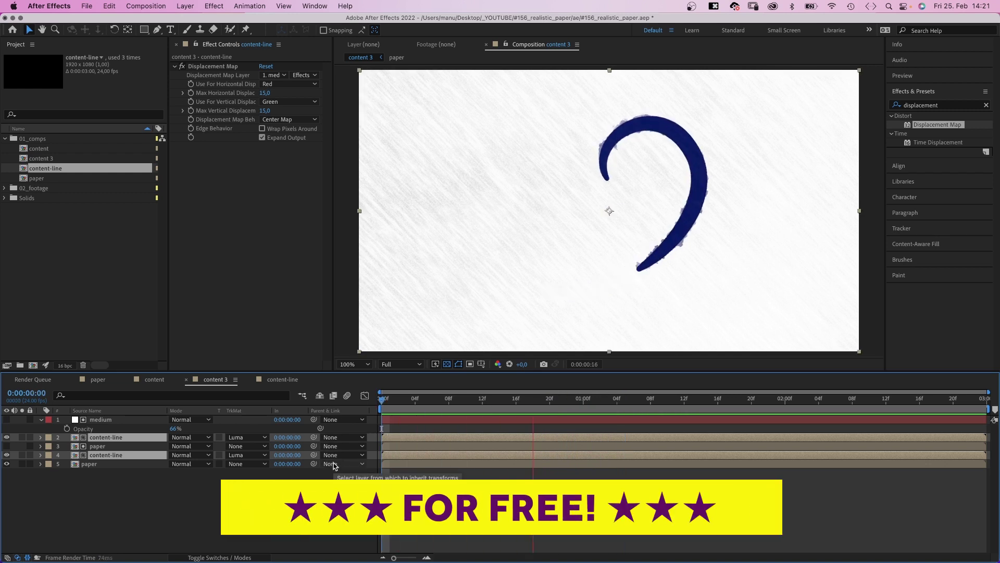
key(space)
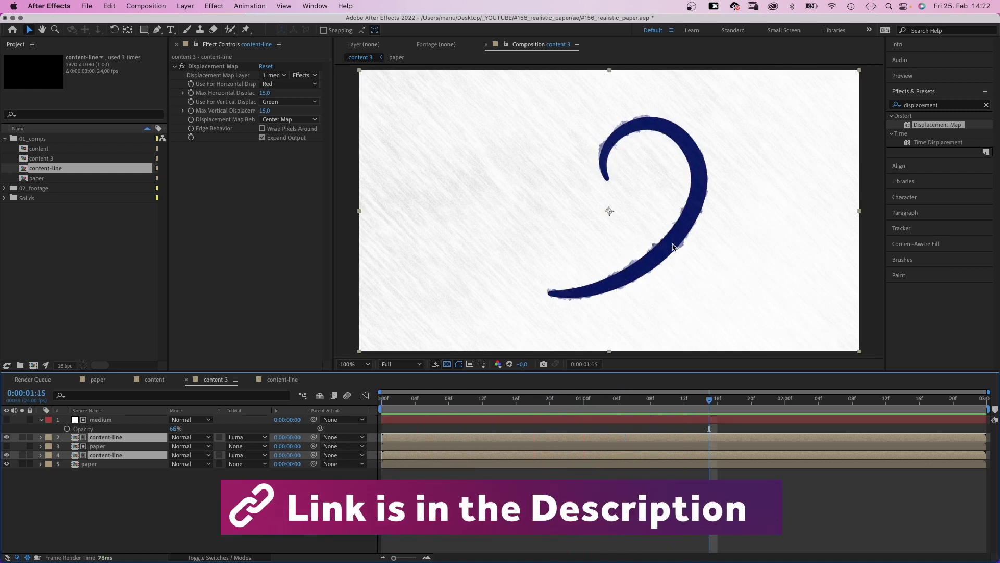